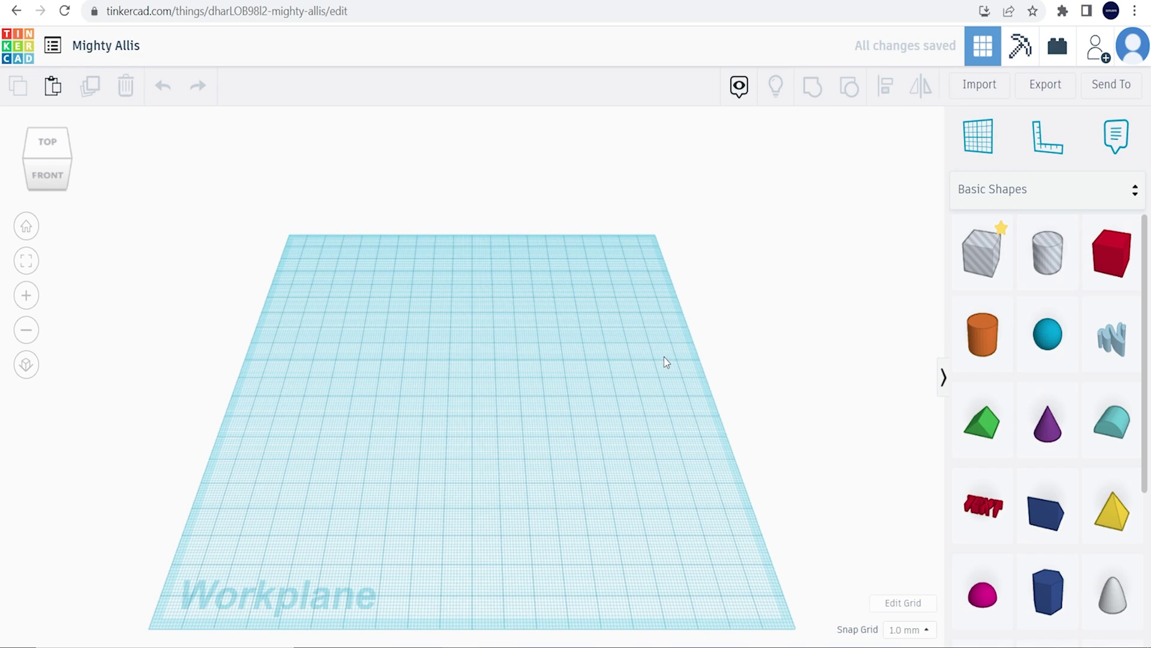
Add a red 20 mm box and a brown ring to the workplane
mouse_move(747, 309)
right_mouse_down()
mouse_move(740, 200)
mouse_move(728, 288)
mouse_move(419, 324)
mouse_move(447, 362)
mouse_move(628, 358)
mouse_move(763, 306)
mouse_move(730, 293)
mouse_move(756, 301)
right_mouse_up()
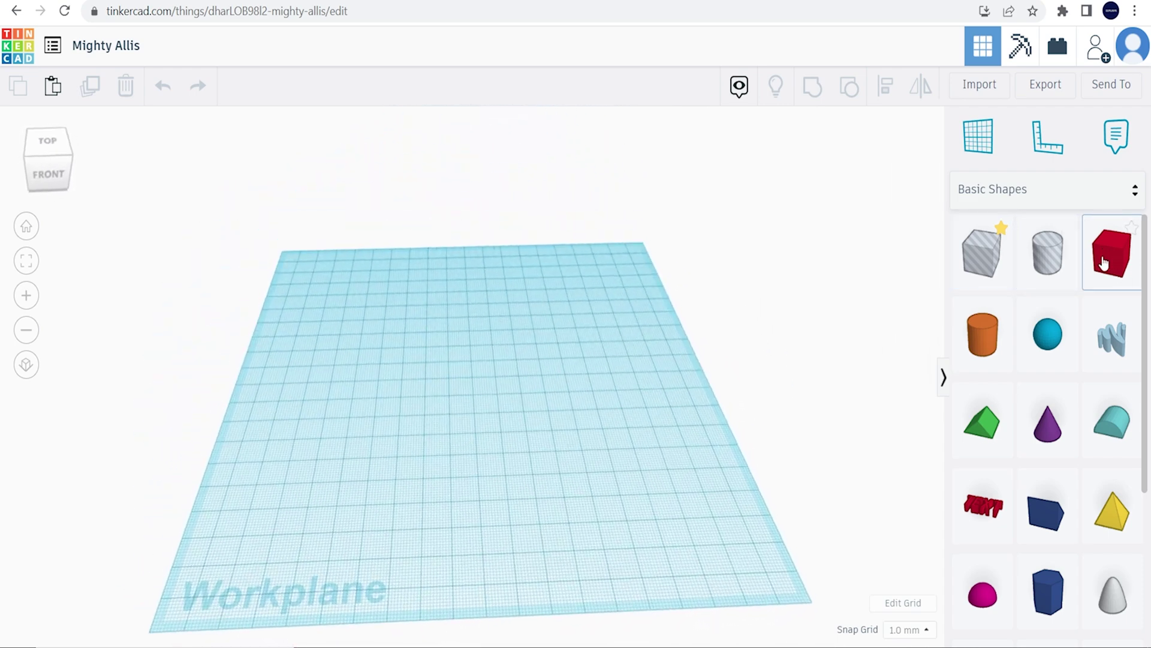
left_click_drag(355, 347, 355, 349)
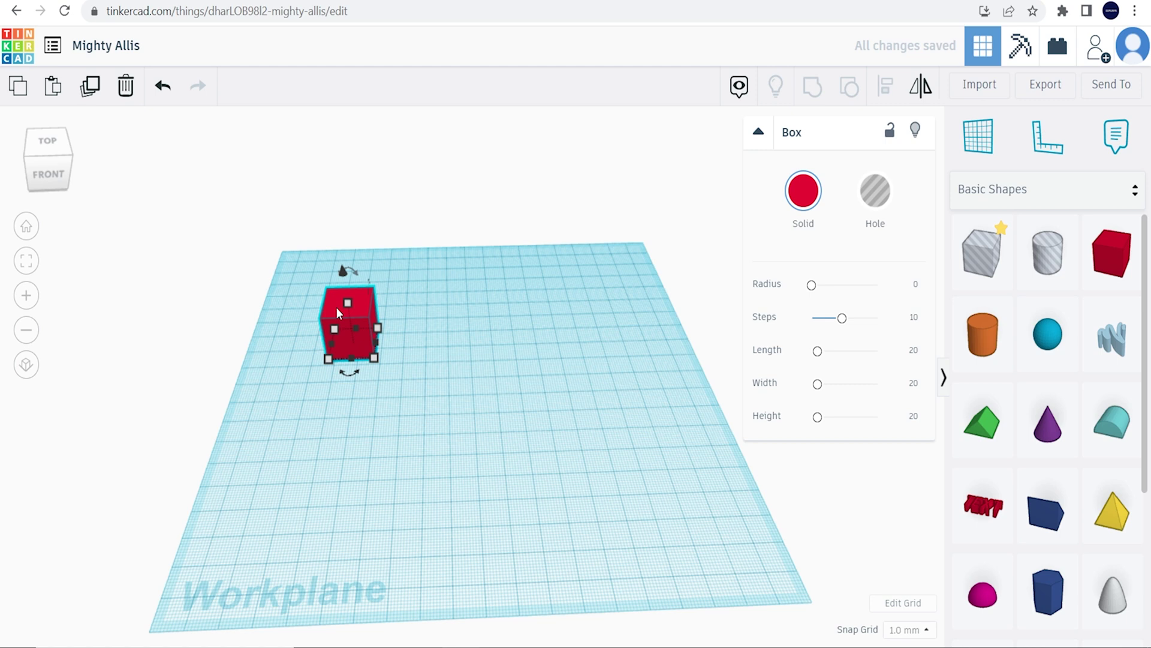
scroll(996, 467, "down", 4)
left_click(977, 597)
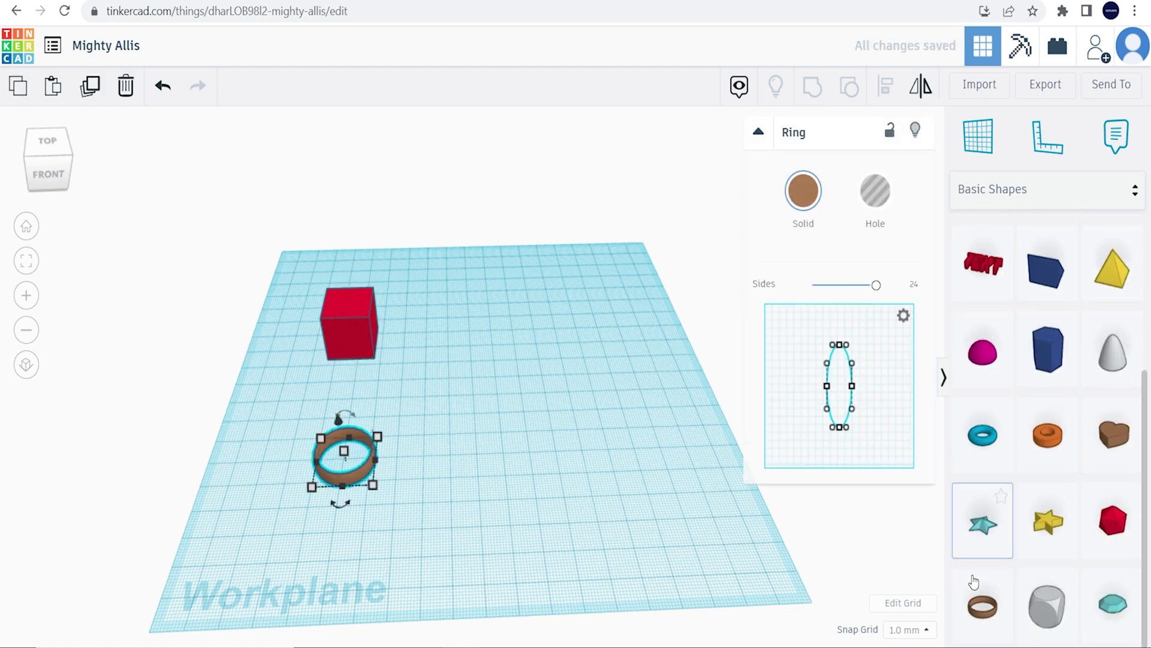
Lift the ring off the workplane and rotate it 90° so it stands upright
right_click_drag(426, 442, 402, 443)
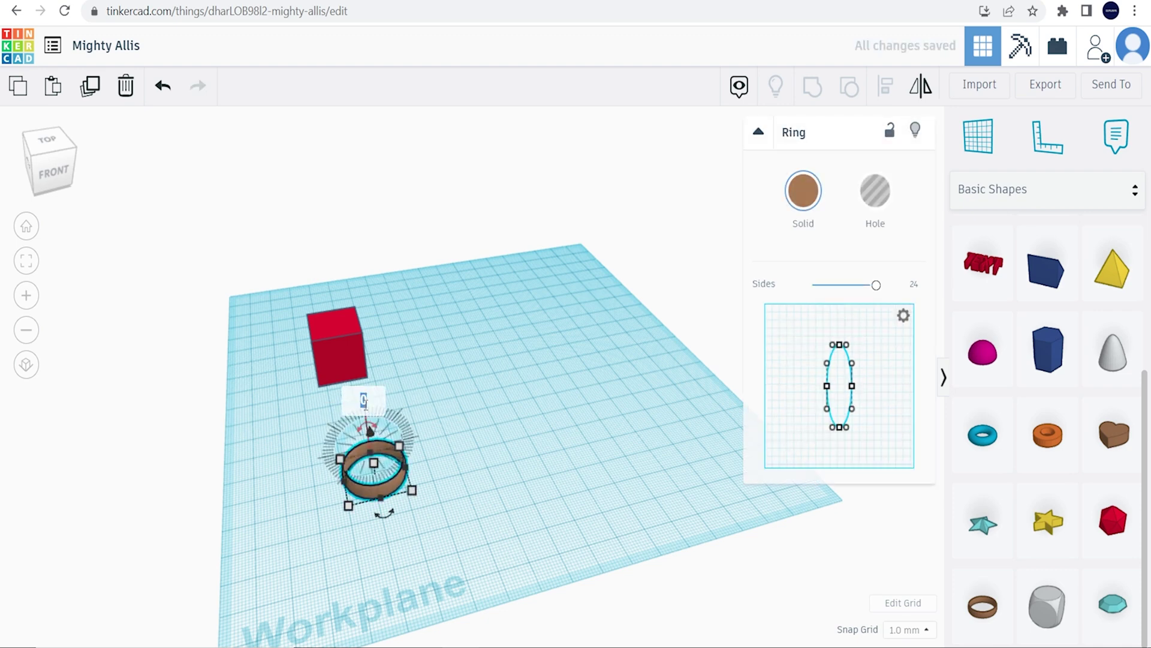
right_click_drag(372, 417, 528, 413)
left_click_drag(478, 378, 487, 348)
right_click_drag(549, 380, 437, 501)
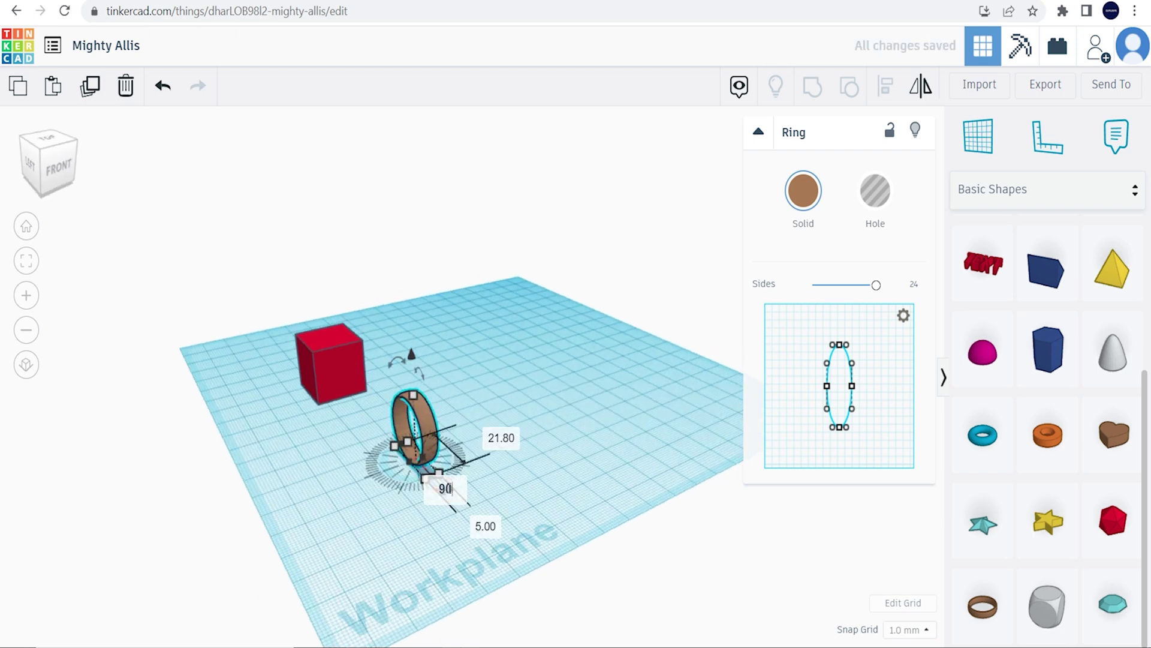
key("Return")
right_click_drag(424, 384, 424, 307)
Stretch the red box into a 70 × 5 × 15 mm bar
left_click(362, 340)
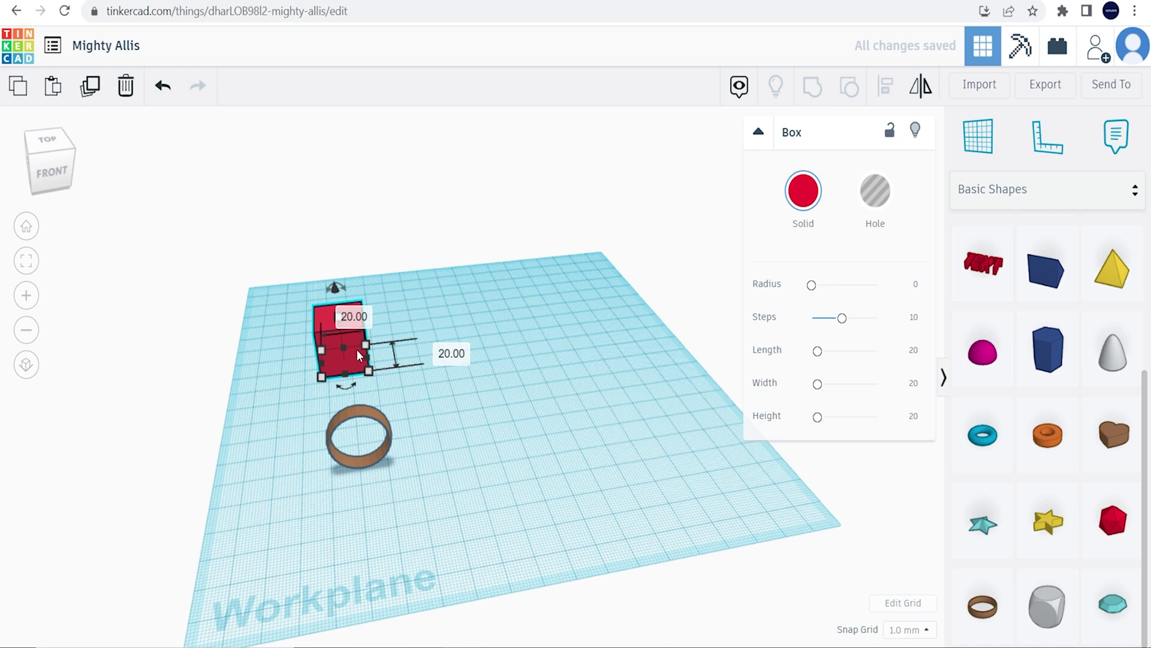
left_click_drag(451, 378, 569, 366)
mouse_move(481, 330)
left_mouse_down()
mouse_move(483, 283)
mouse_move(476, 329)
left_mouse_up()
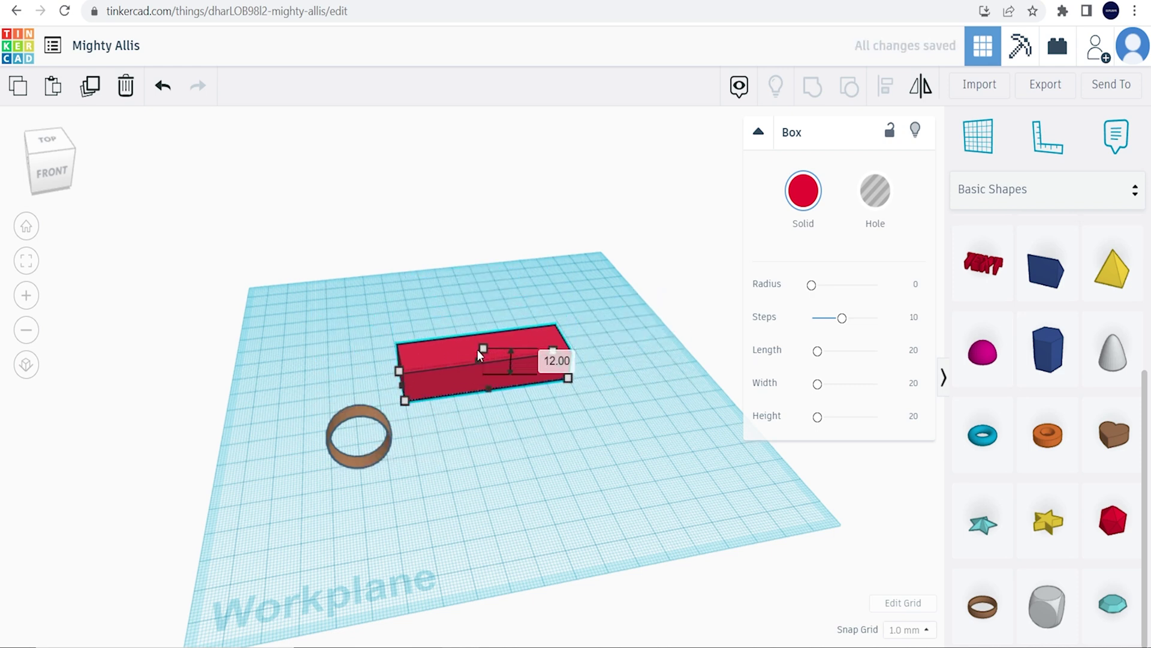
Move the bar over the ring and raise it 31 mm off the workplane
left_click_drag(445, 378, 373, 447)
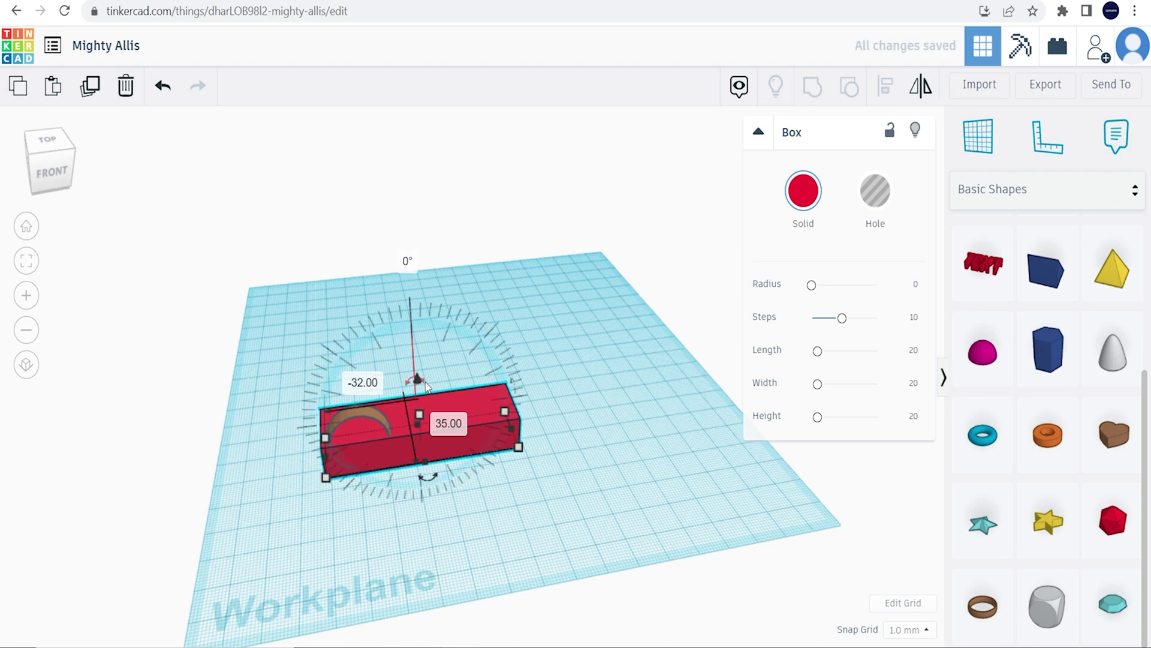
left_click_drag(415, 374, 414, 337)
right_click_drag(414, 337, 438, 412)
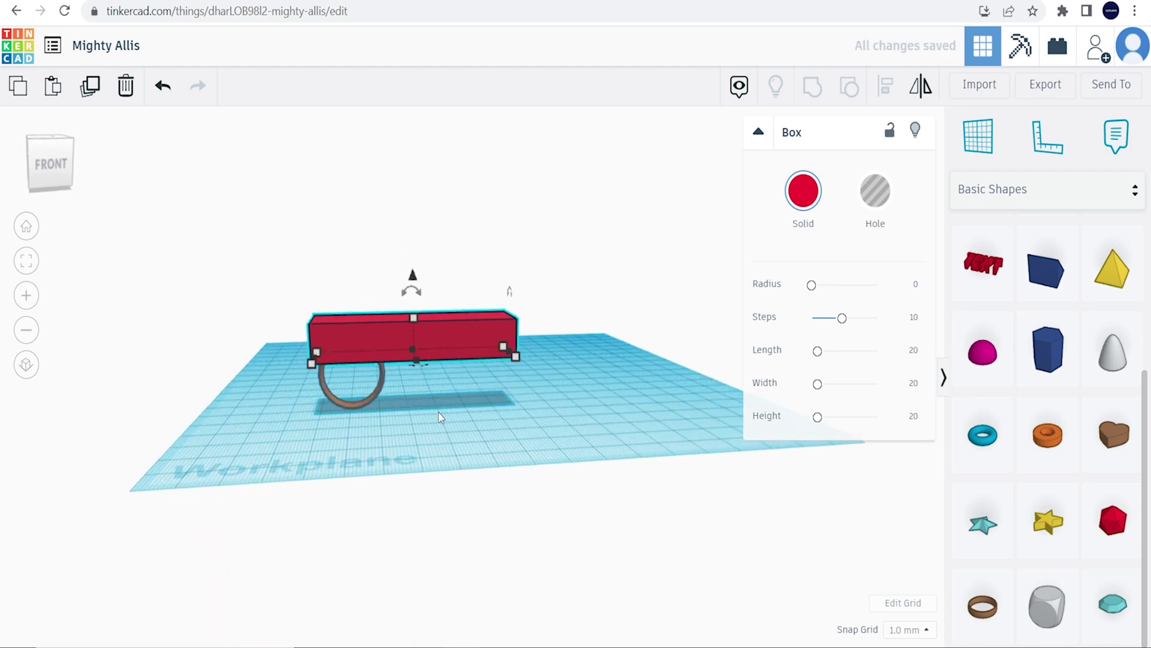
left_click(379, 387)
right_click_drag(379, 387, 555, 388)
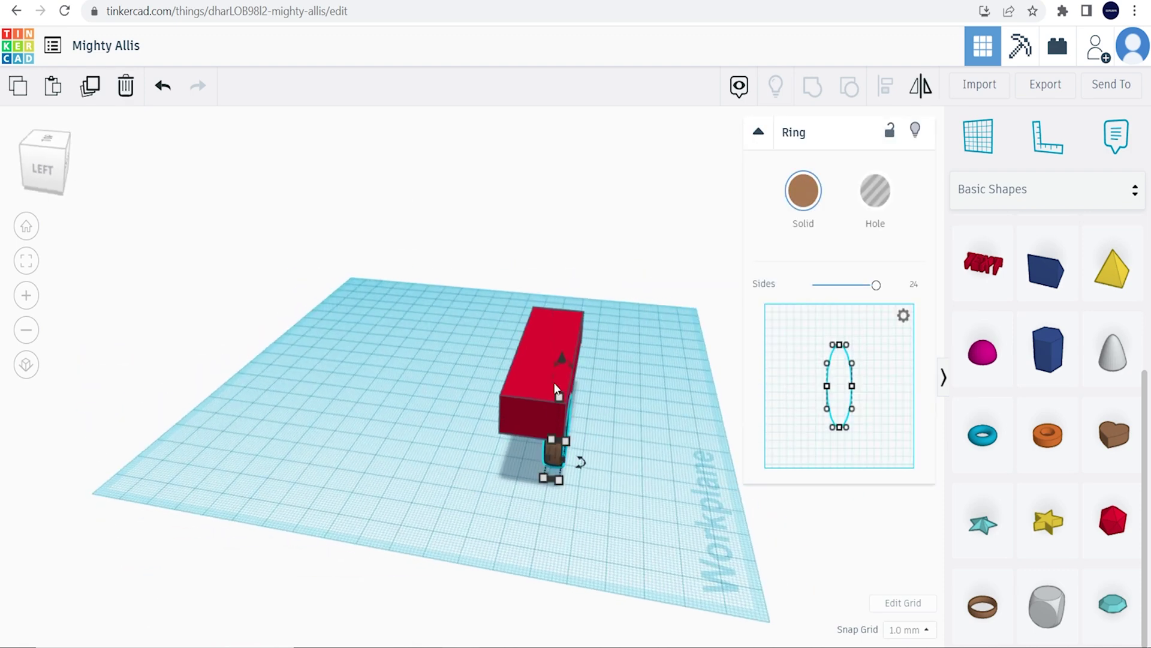
left_click(556, 389)
right_click_drag(525, 353, 540, 390)
Drop a hole box onto the ring's top and group them to cut a U shape
scroll(1049, 408, "up", 4)
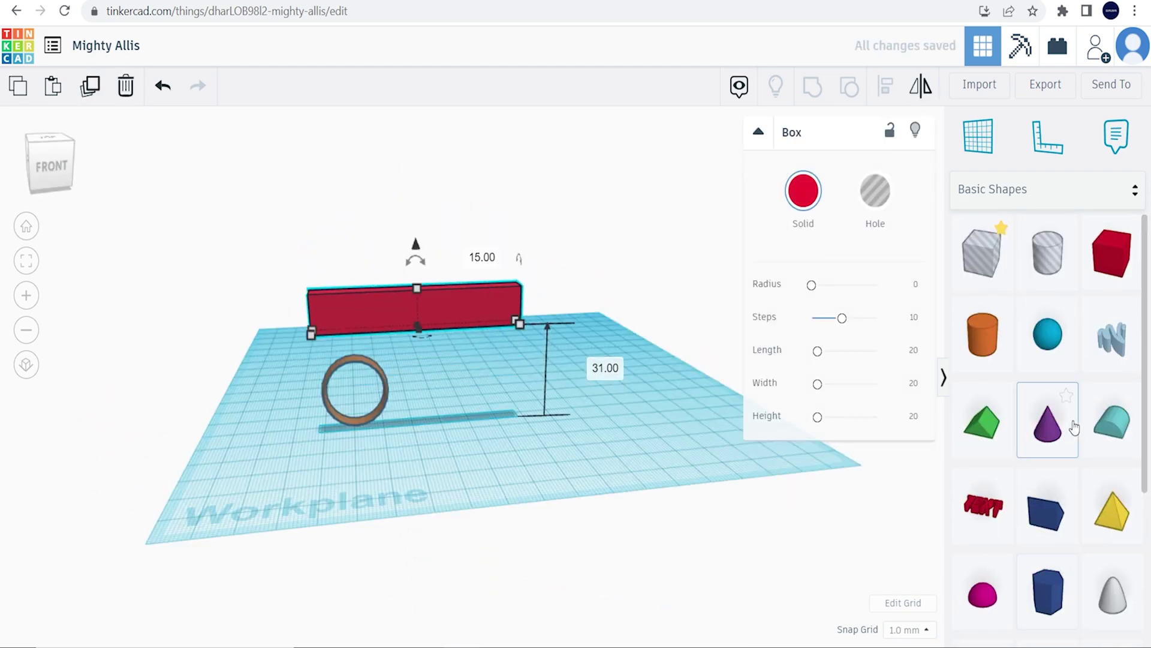
left_click_drag(1113, 252, 366, 396)
right_click_drag(438, 438, 385, 464)
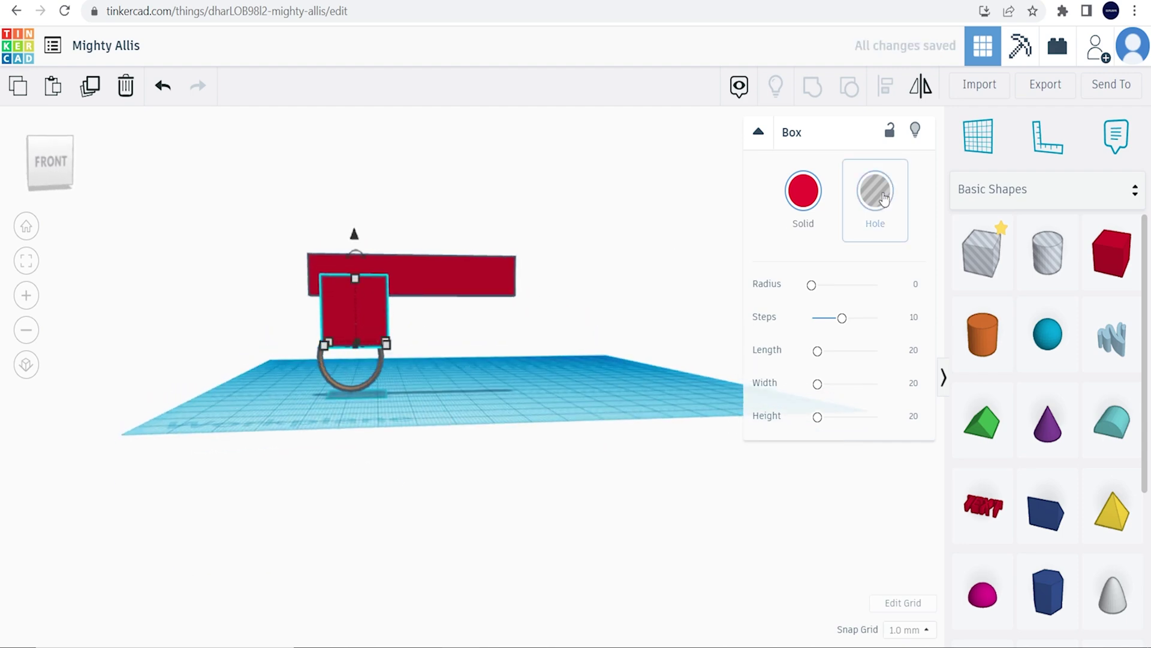
left_click(358, 384)
right_click_drag(358, 384, 360, 456)
left_click(366, 420, "shift")
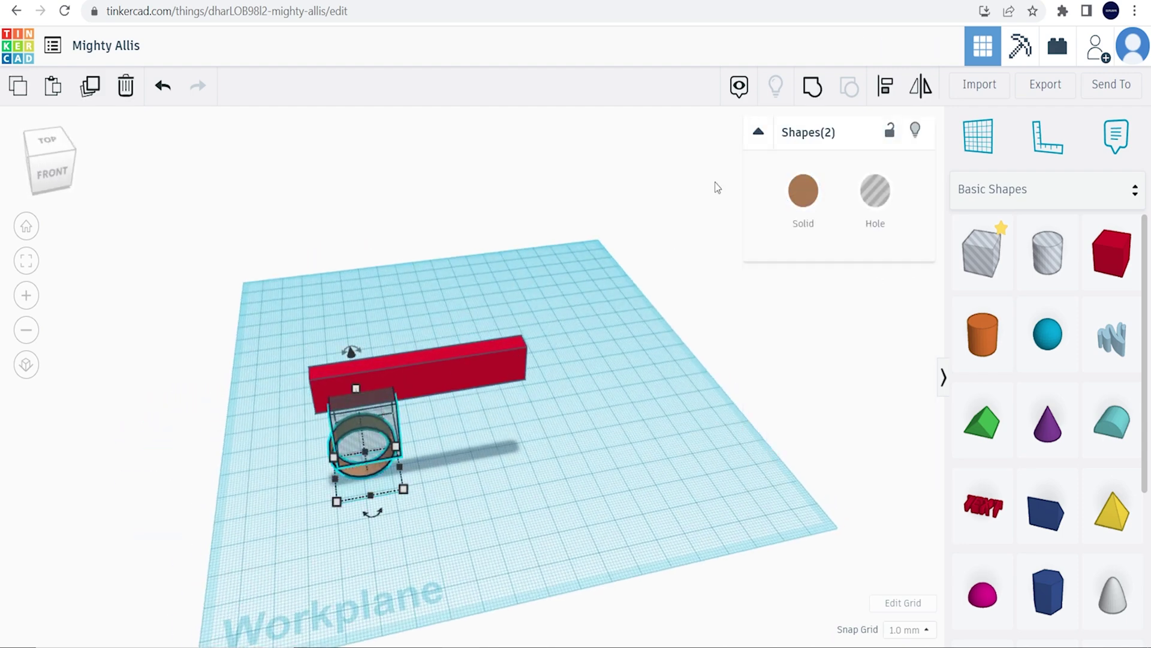
left_click(717, 186)
Undo an unwanted change and inspect the U-shaped rings from several angles
left_click(575, 451)
right_click_drag(575, 451, 491, 452)
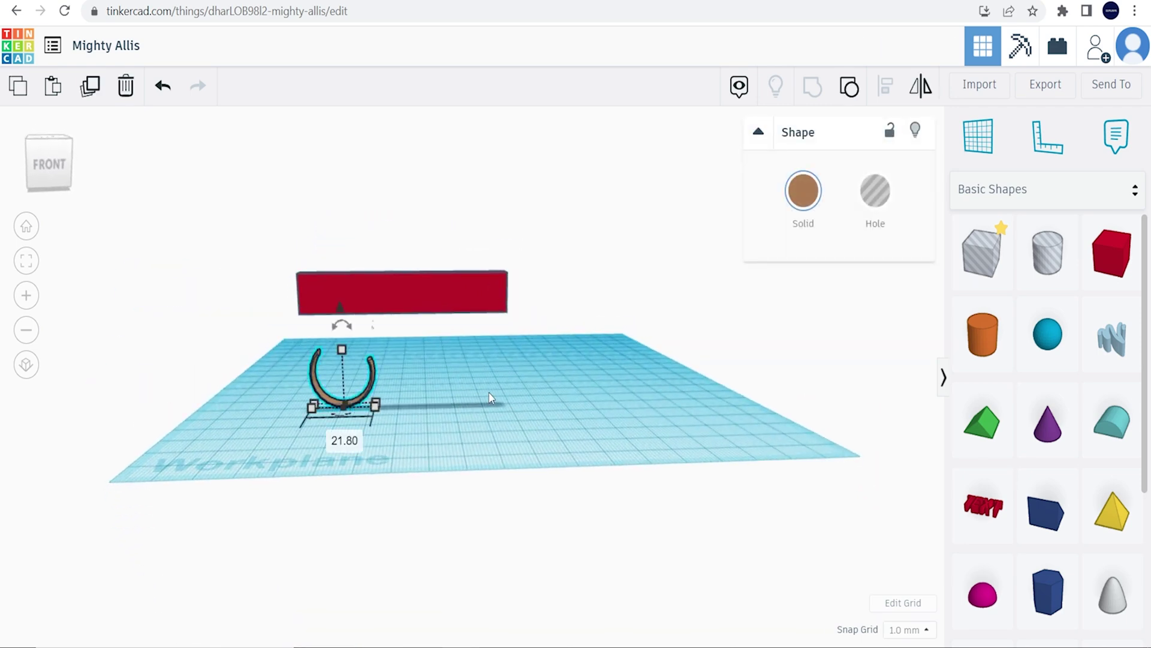
right_click_drag(415, 378, 381, 495)
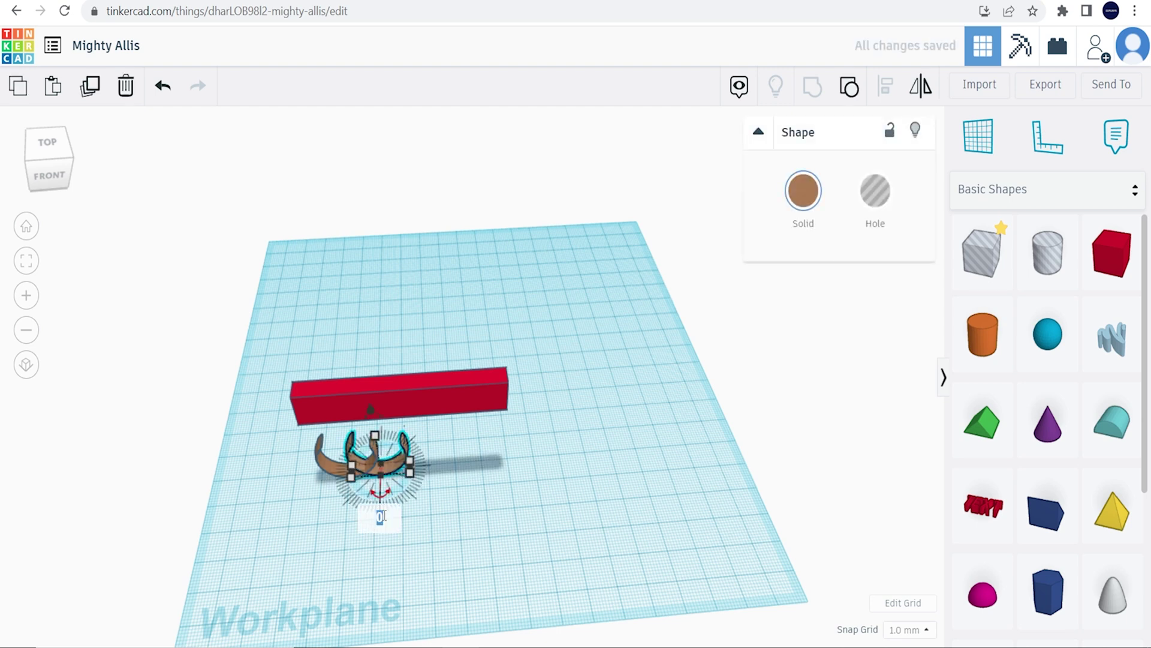
key("ctrl+z")
right_click_drag(396, 471, 443, 477)
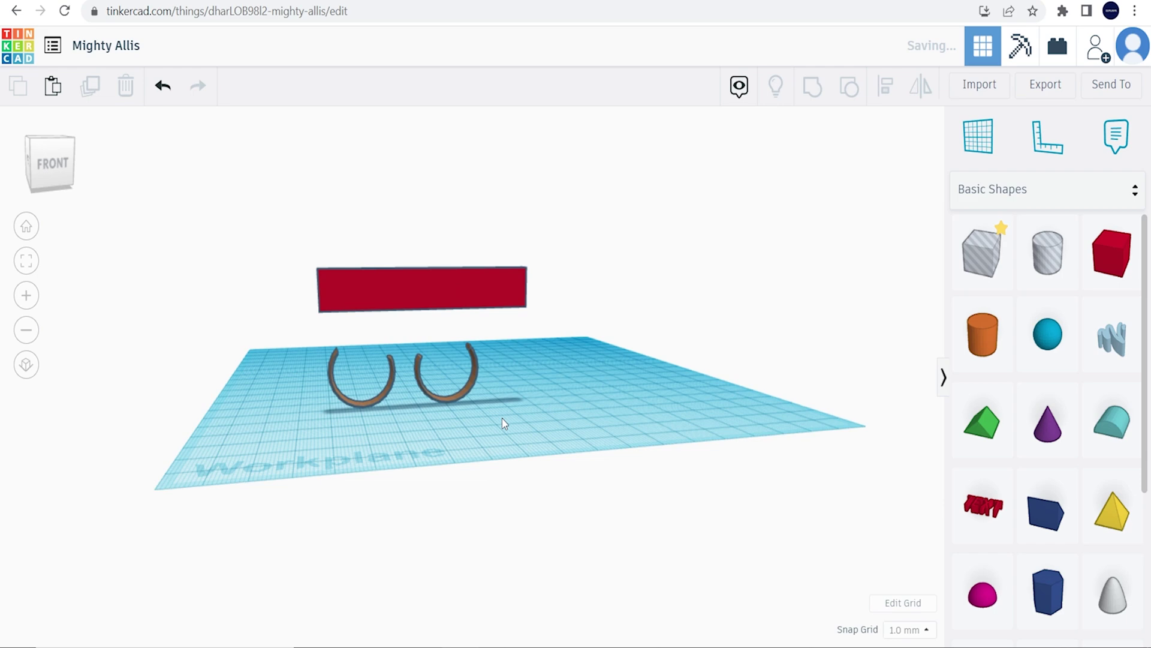
Lower the red bar so it rests on the two rings
left_click(432, 294)
left_click_drag(437, 226, 437, 279)
right_click_drag(437, 279, 364, 499)
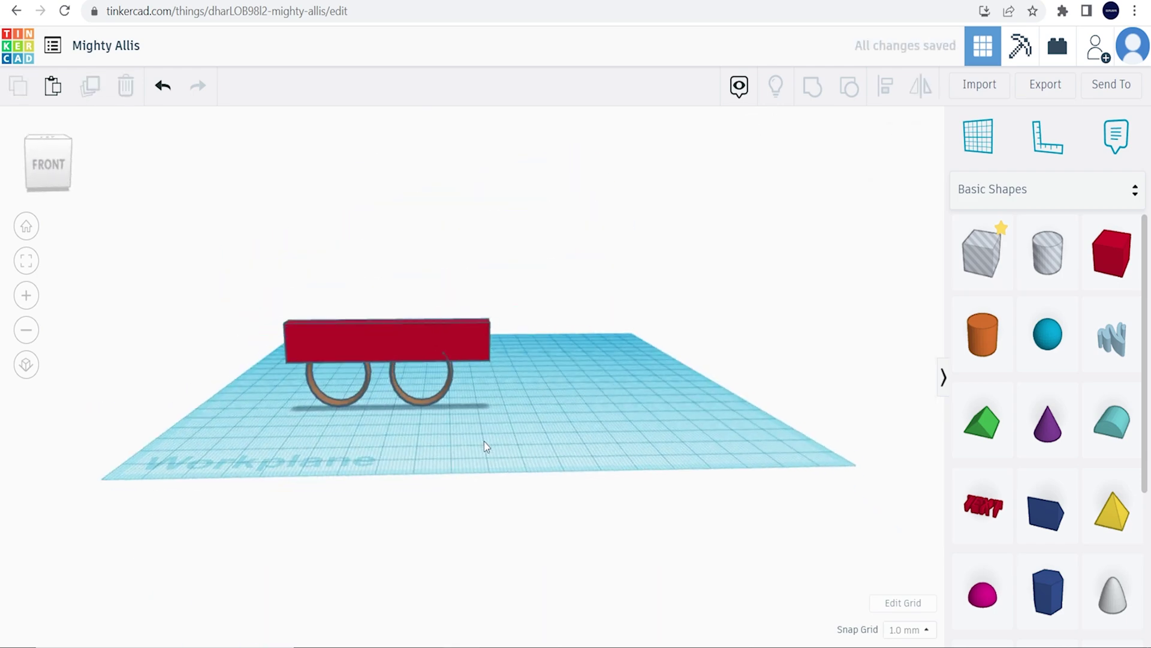
right_click_drag(484, 442, 551, 446)
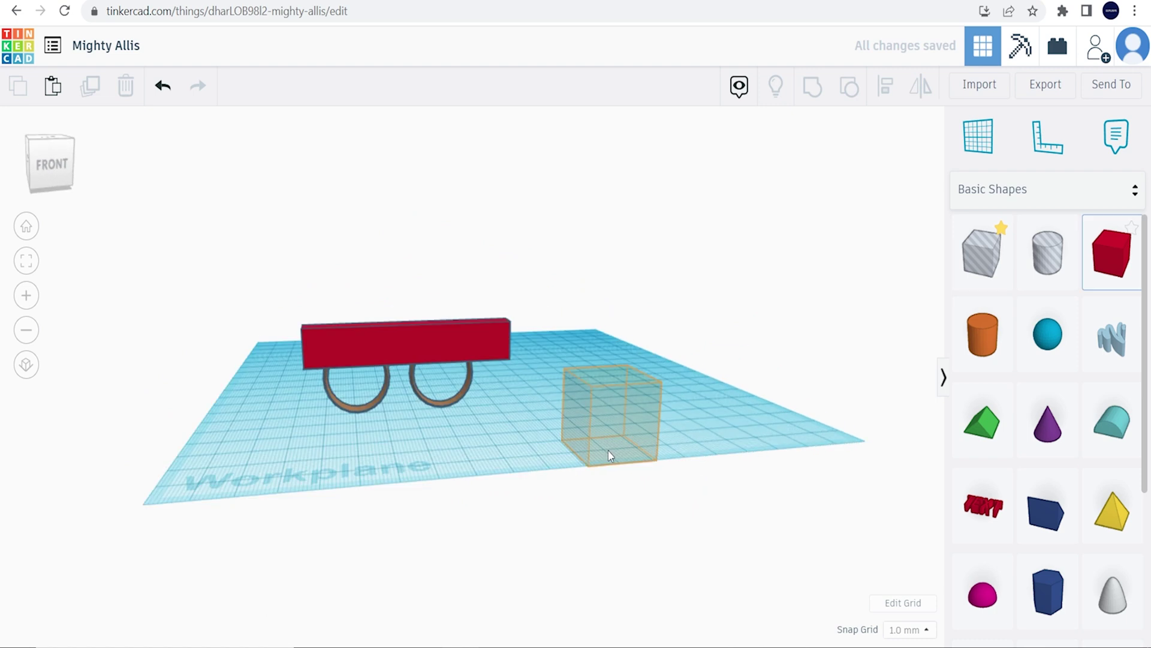
Group a hole box with the bar's right end to cut a notch underneath
left_click_drag(606, 457, 538, 466)
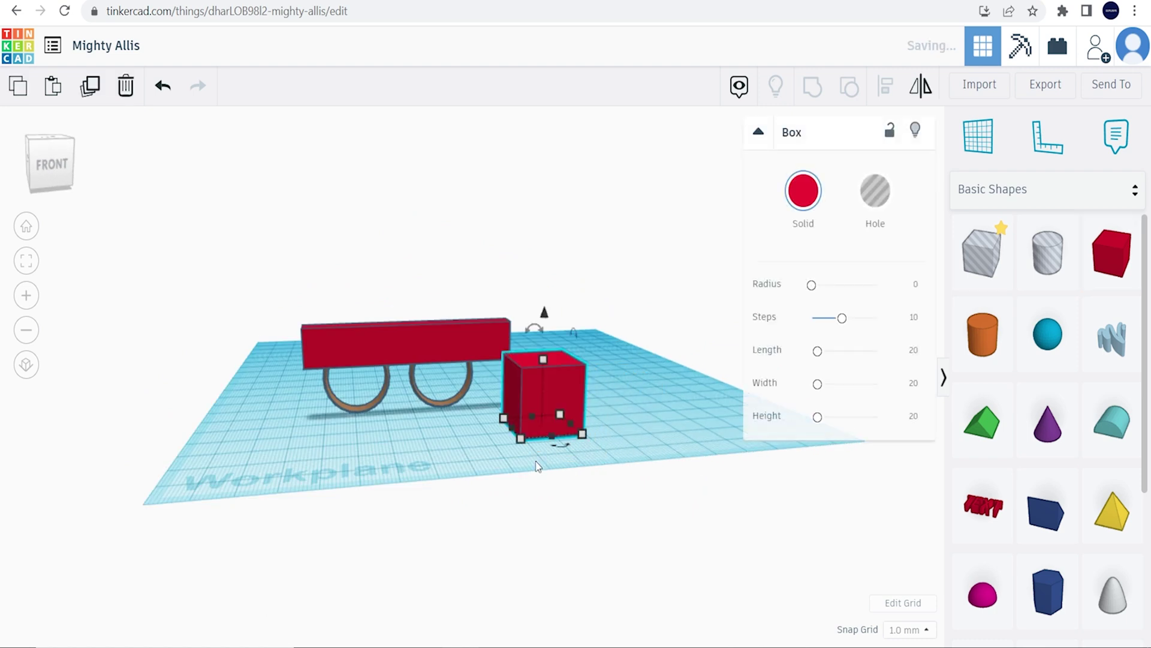
mouse_move(462, 490)
right_mouse_down()
mouse_move(503, 430)
mouse_move(514, 519)
mouse_move(518, 468)
right_mouse_up()
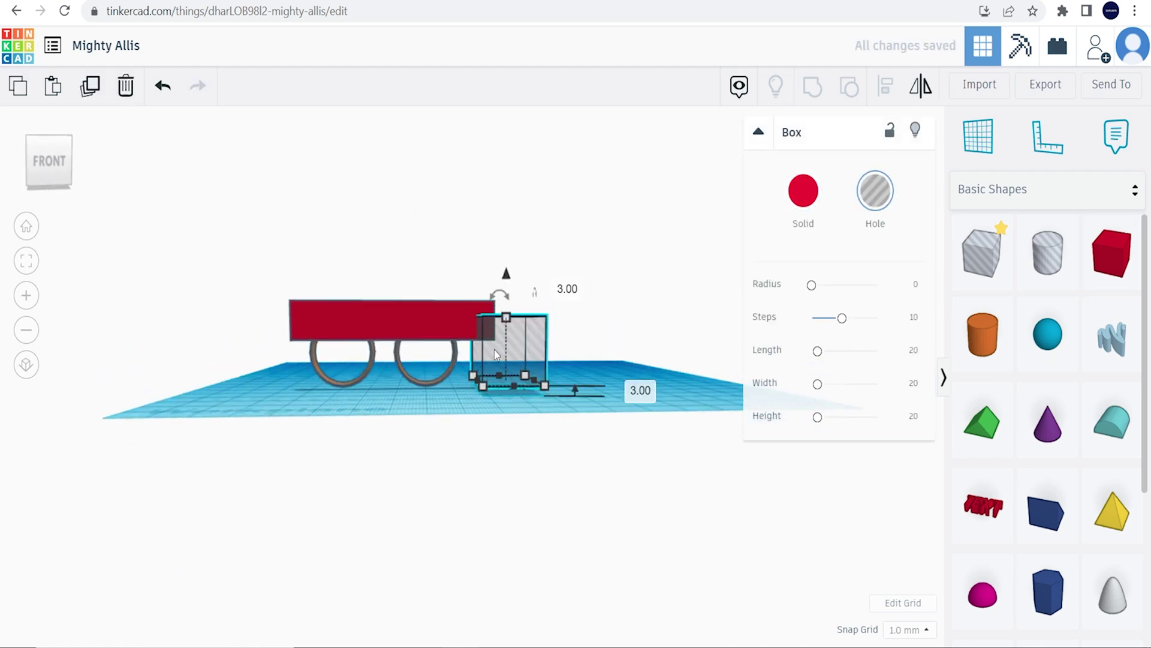
left_click(423, 323, "shift")
key("ctrl+g")
left_click(476, 409)
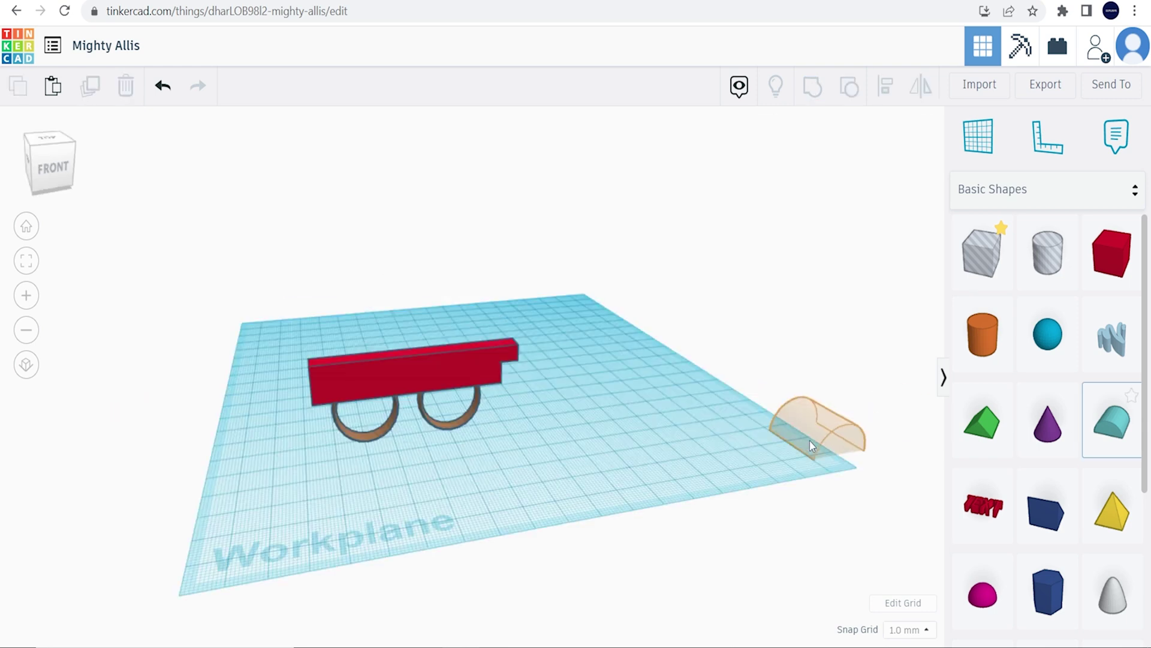
Place a teal Round Roof and slide it against the bar's notched end
left_click_drag(810, 441, 639, 443)
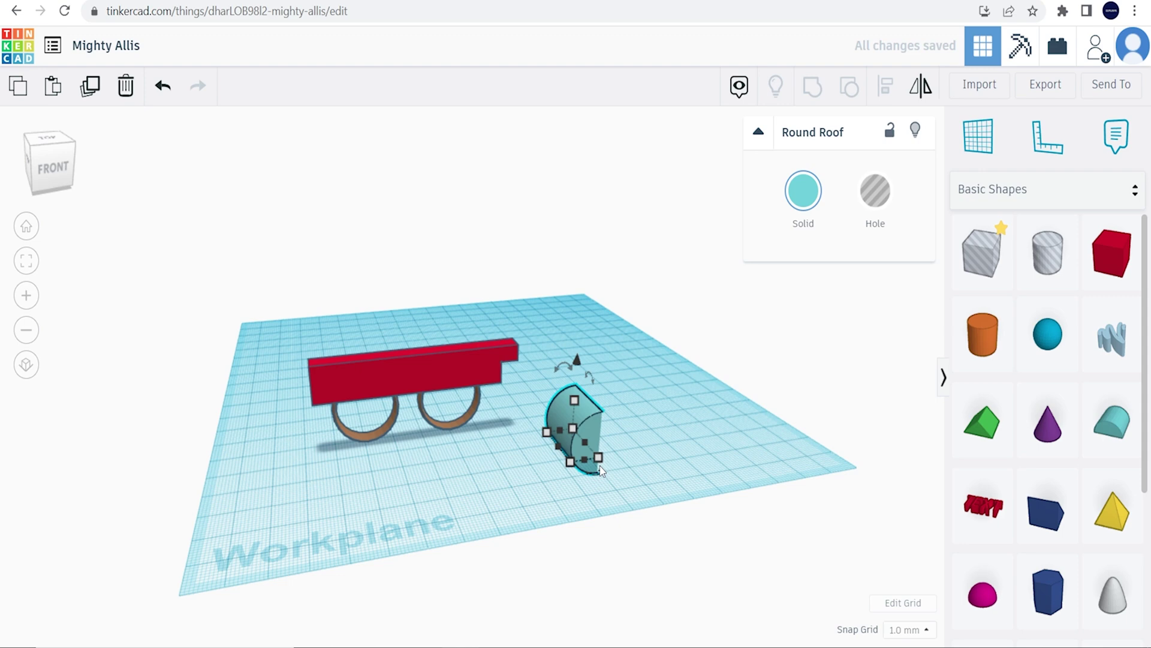
scroll(602, 478, "up", 2)
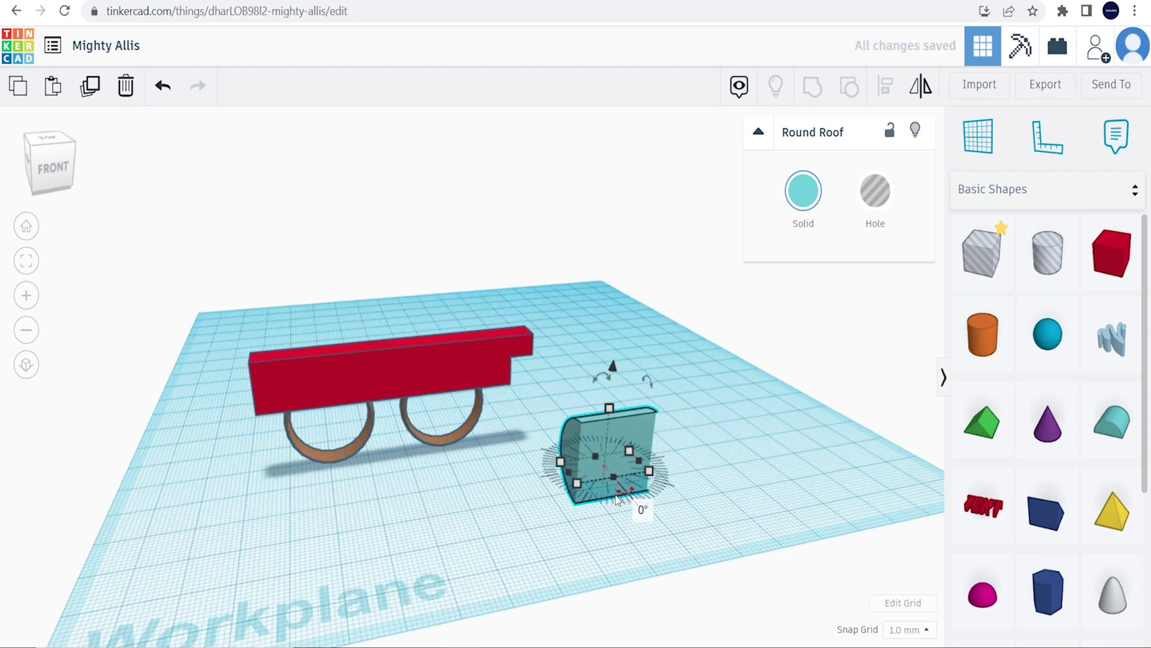
right_click_drag(645, 511, 363, 418)
left_click_drag(363, 418, 362, 377)
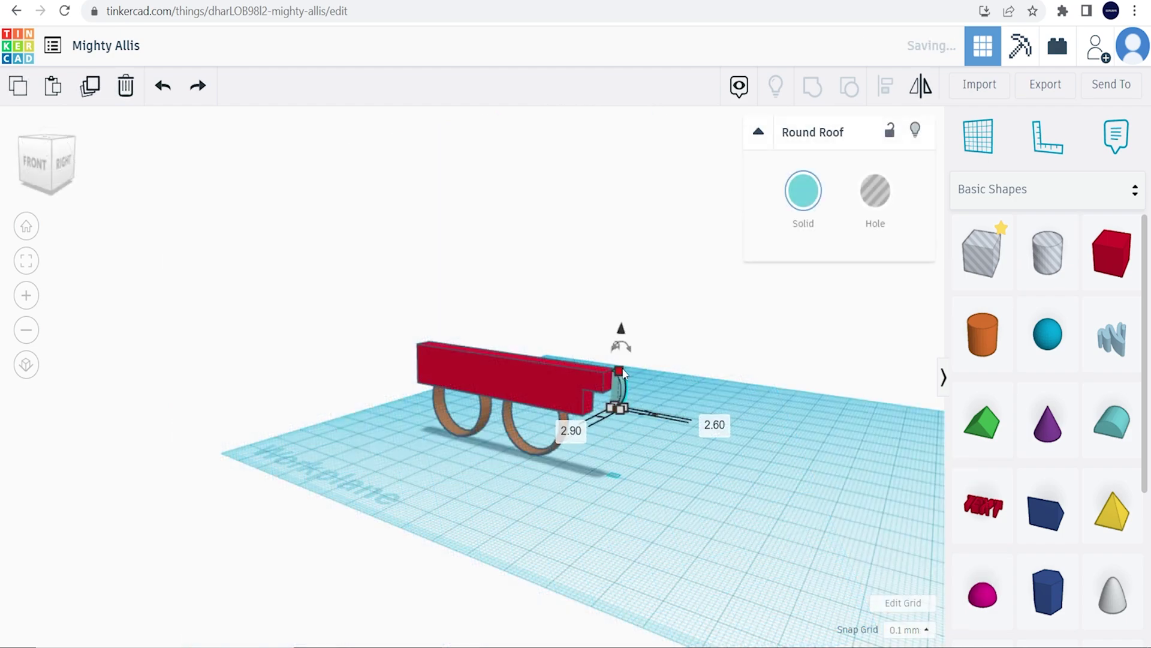
Orbit and zoom around the sled to check the Round Roof at the bar's end
right_click_drag(827, 474, 559, 225)
scroll(559, 225, "up", 5)
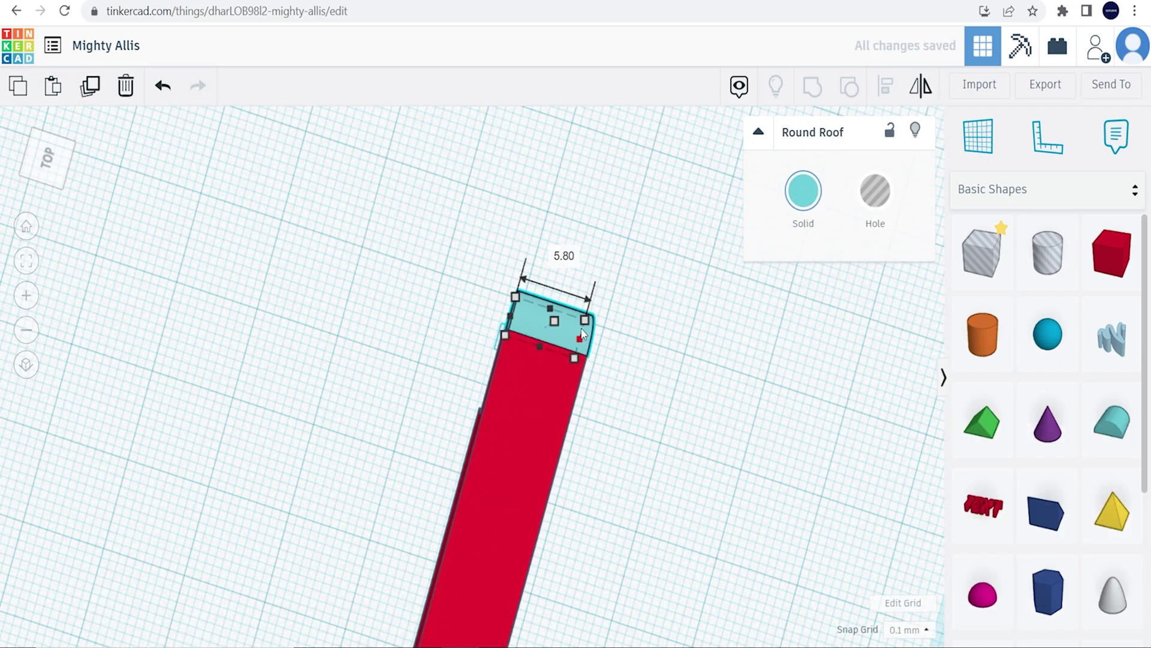
right_click_drag(581, 334, 538, 261)
left_click(540, 533)
scroll(539, 532, "up", 3)
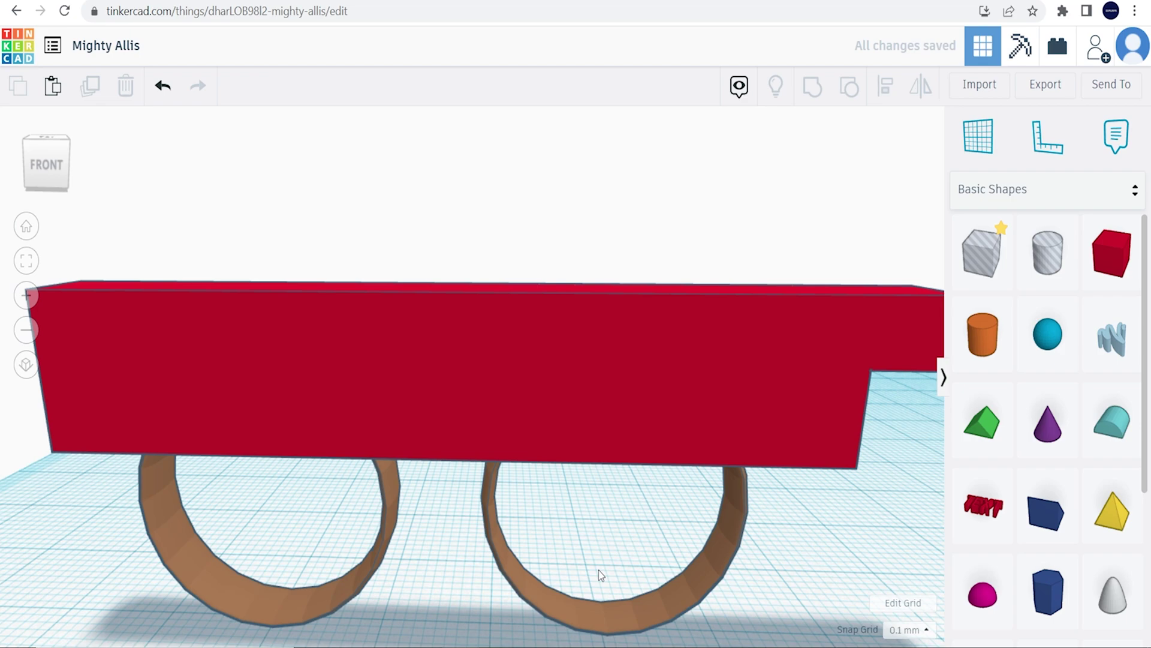
scroll(598, 570, "down", 3)
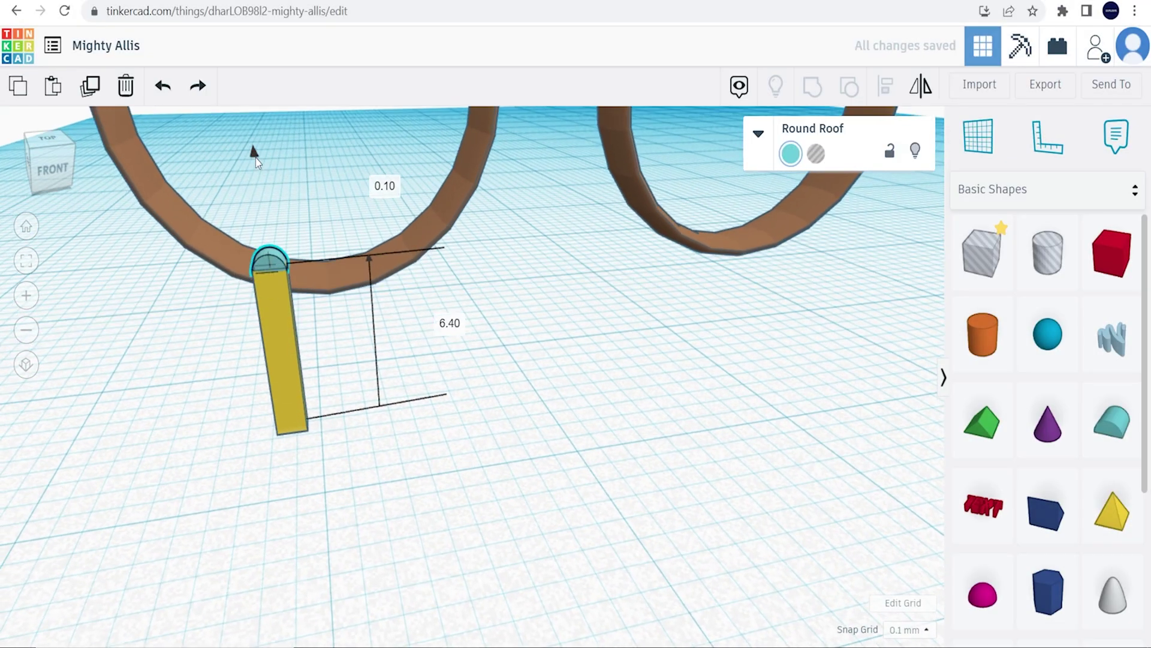
Raise the Round Roof 0.10 mm and group it with the yellow box into one post
left_click_drag(256, 159, 256, 157)
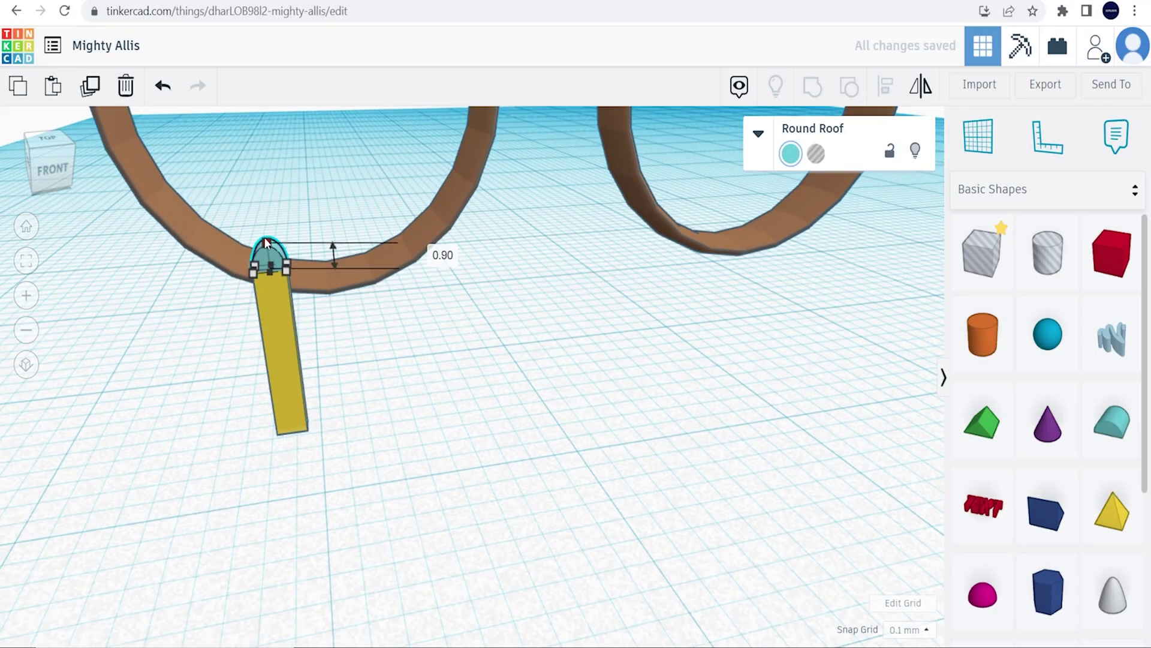
left_click(350, 383)
left_click(283, 360)
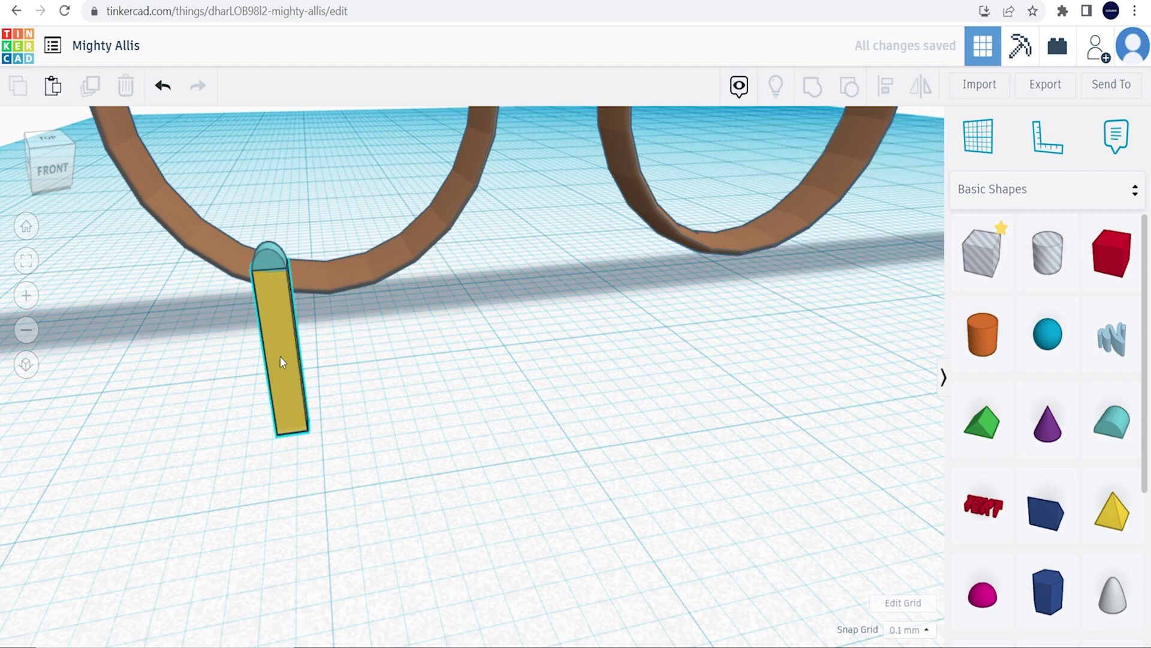
left_click(813, 85)
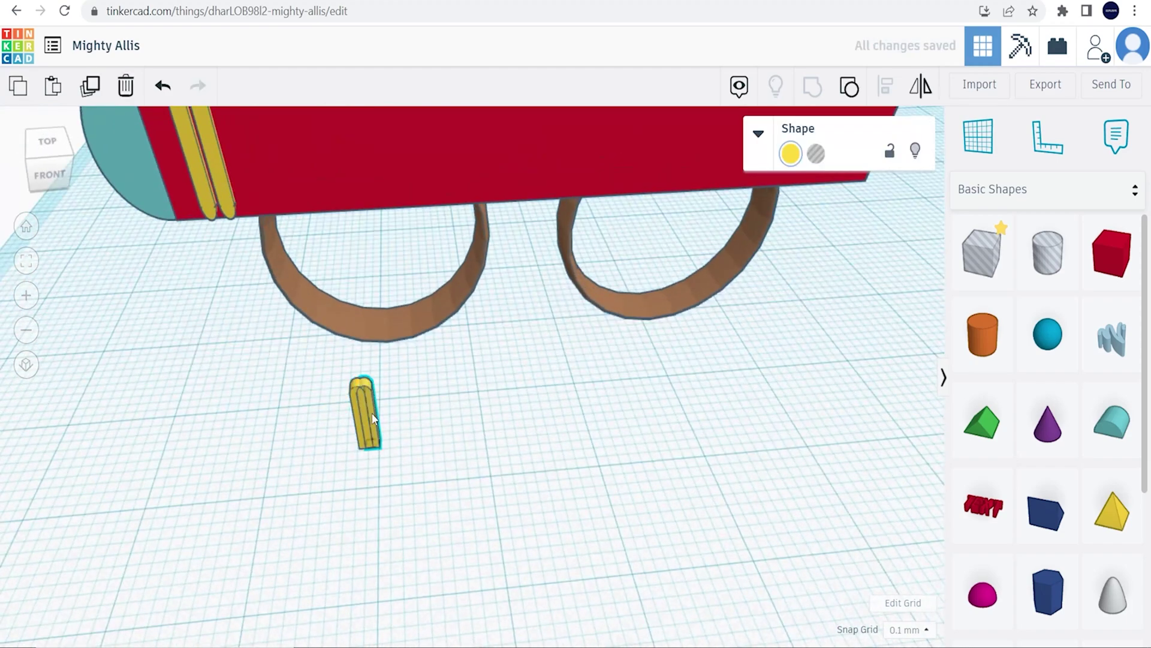
View the yellow post beside the red bar and undo the last change to it
right_click_drag(540, 372, 592, 355)
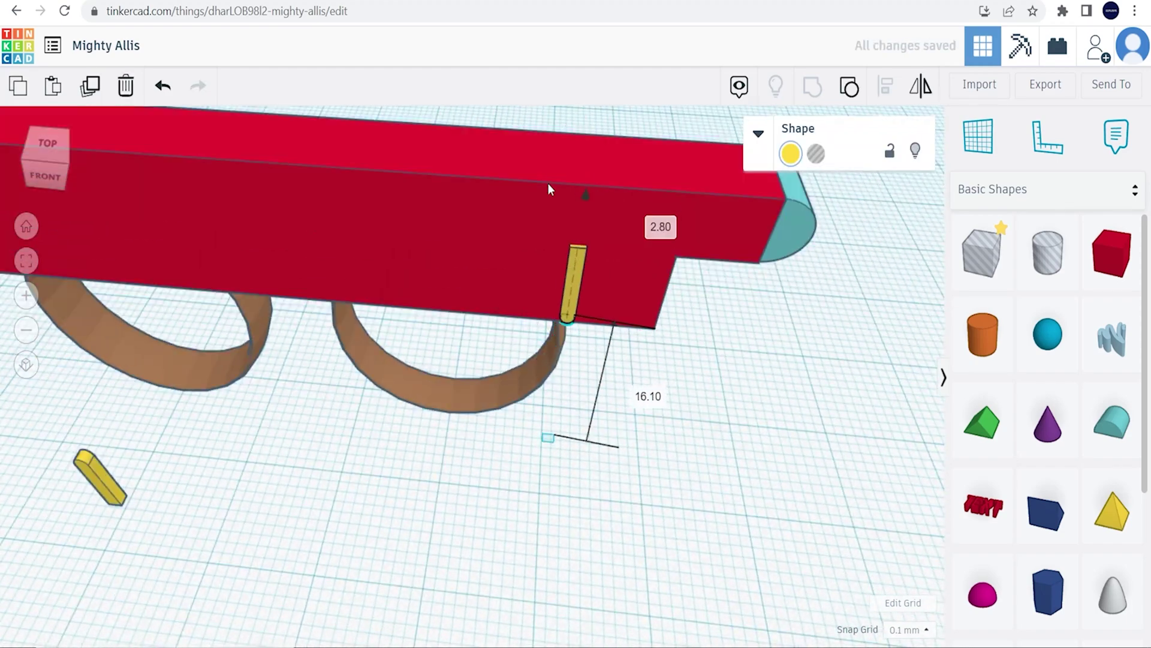
right_click_drag(548, 190, 424, 318)
scroll(423, 318, "up", 5)
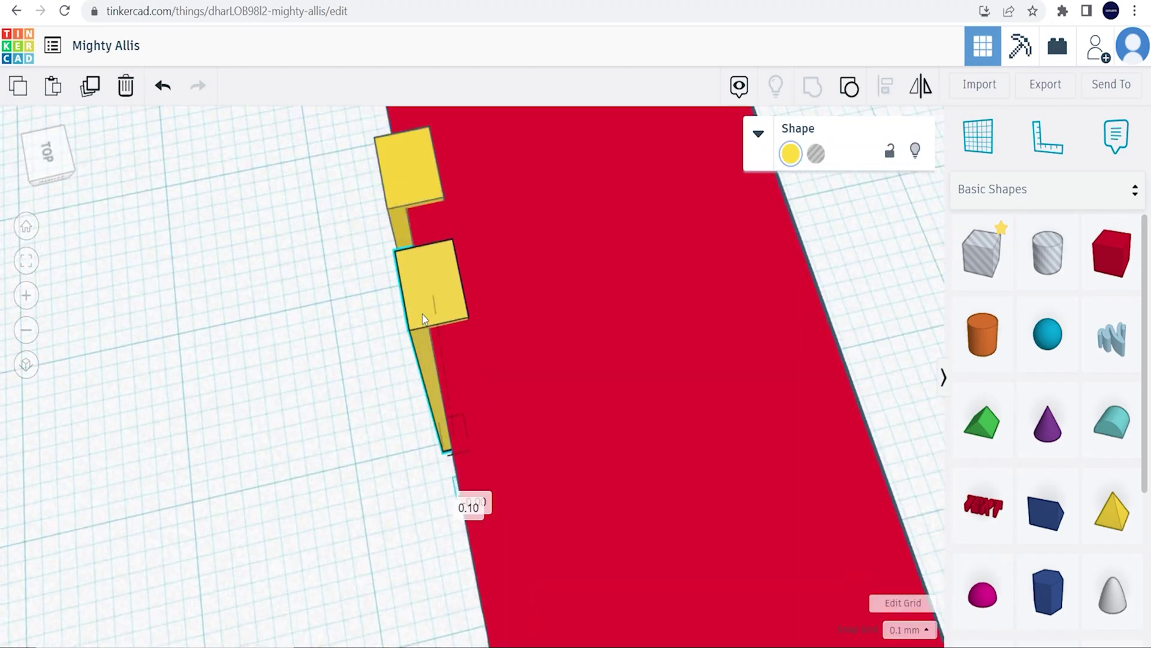
scroll(424, 318, "down", 5)
right_click_drag(694, 316, 494, 359)
key("ctrl+z")
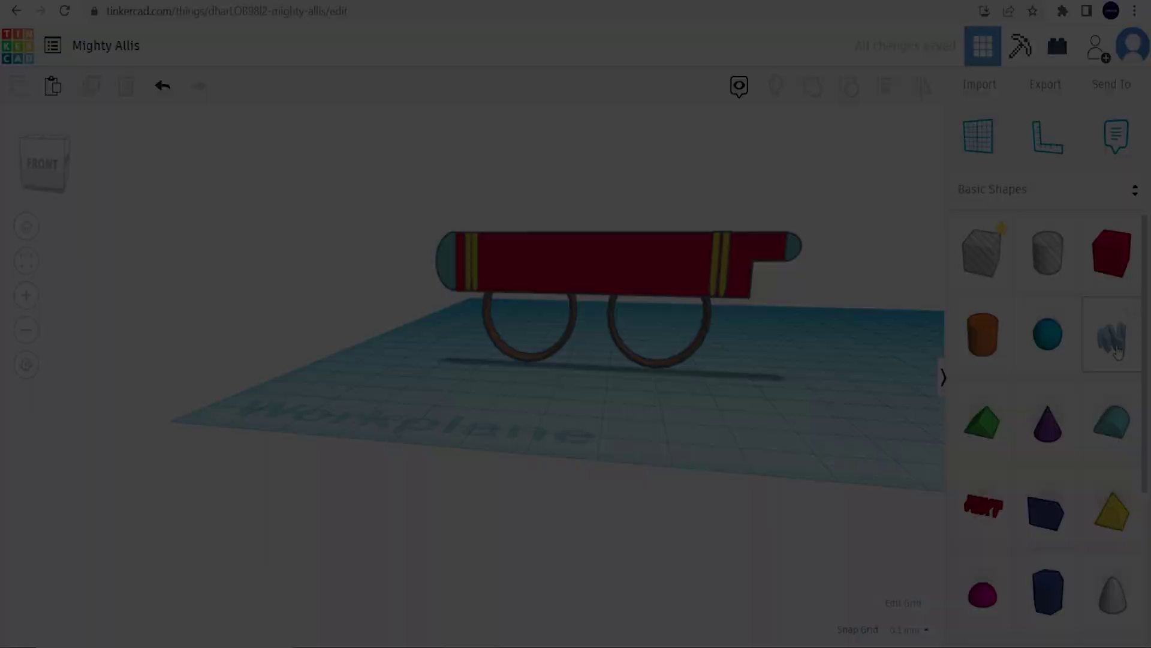
Place a Round Roof under the bar between the rings, centre it, and adjust its height
left_click_drag(1112, 419, 590, 373)
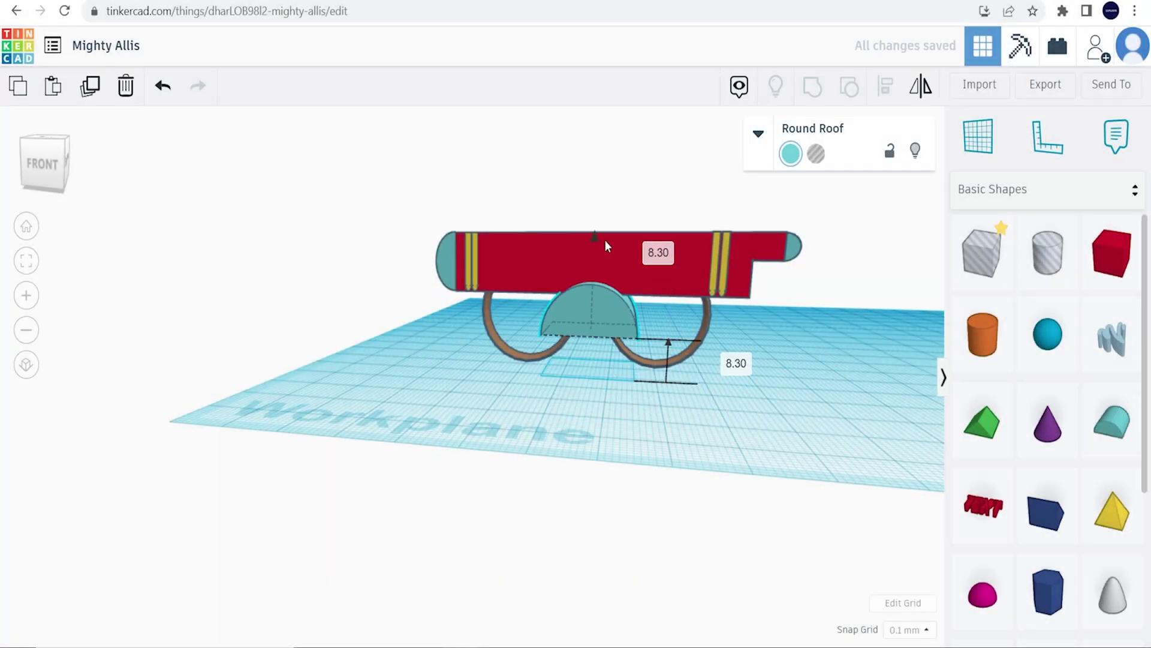
right_click_drag(590, 329, 559, 379)
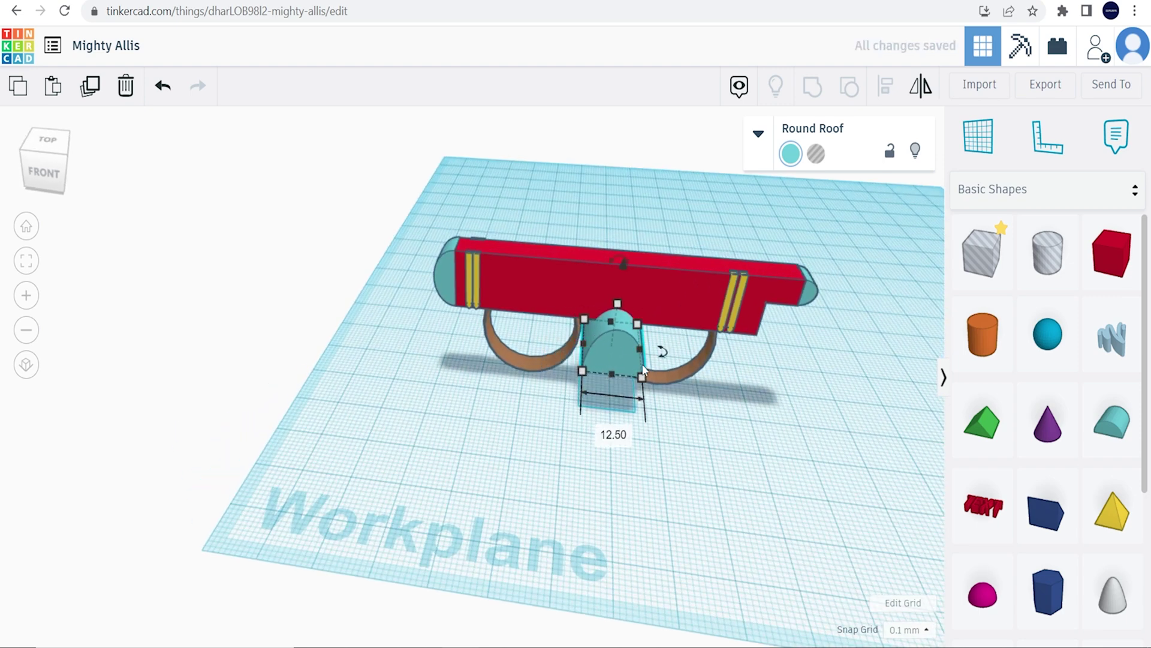
left_click_drag(644, 370, 601, 330)
right_click_drag(601, 329, 598, 282)
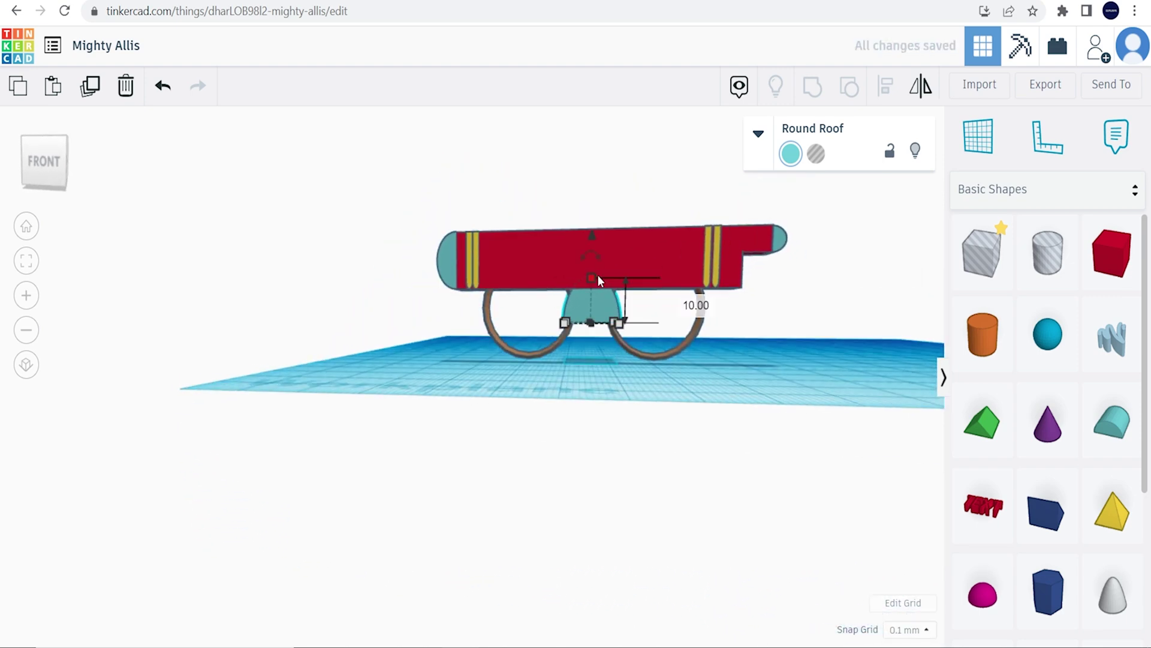
left_click_drag(597, 279, 592, 234)
right_click_drag(592, 234, 586, 314)
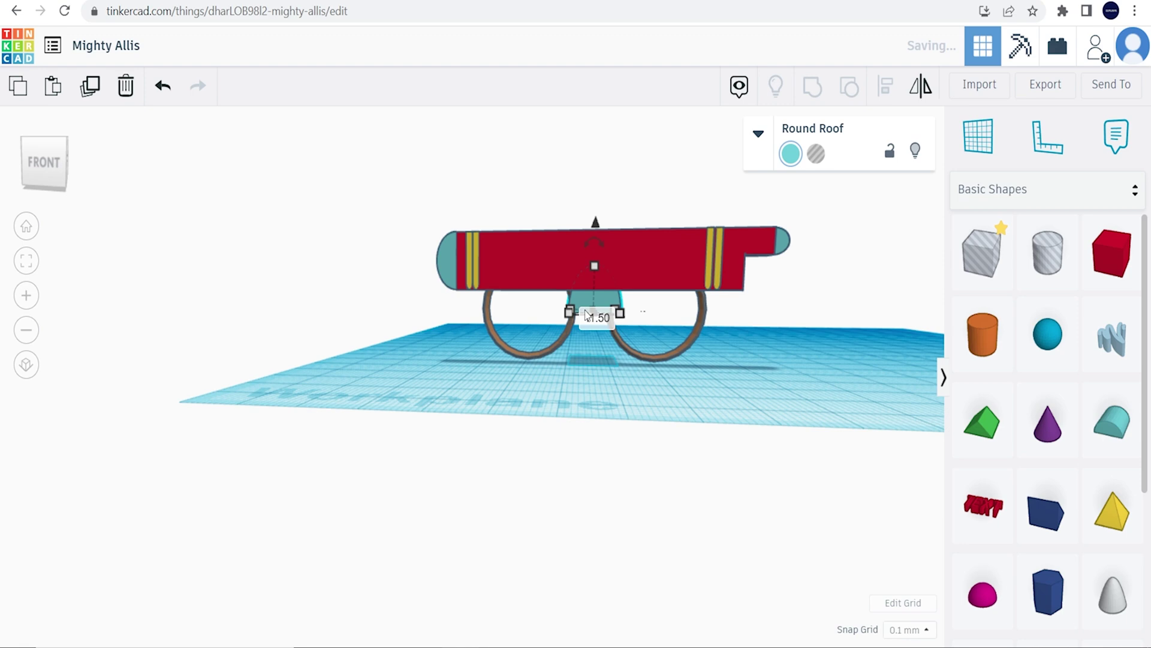
scroll(586, 315, "up", 5)
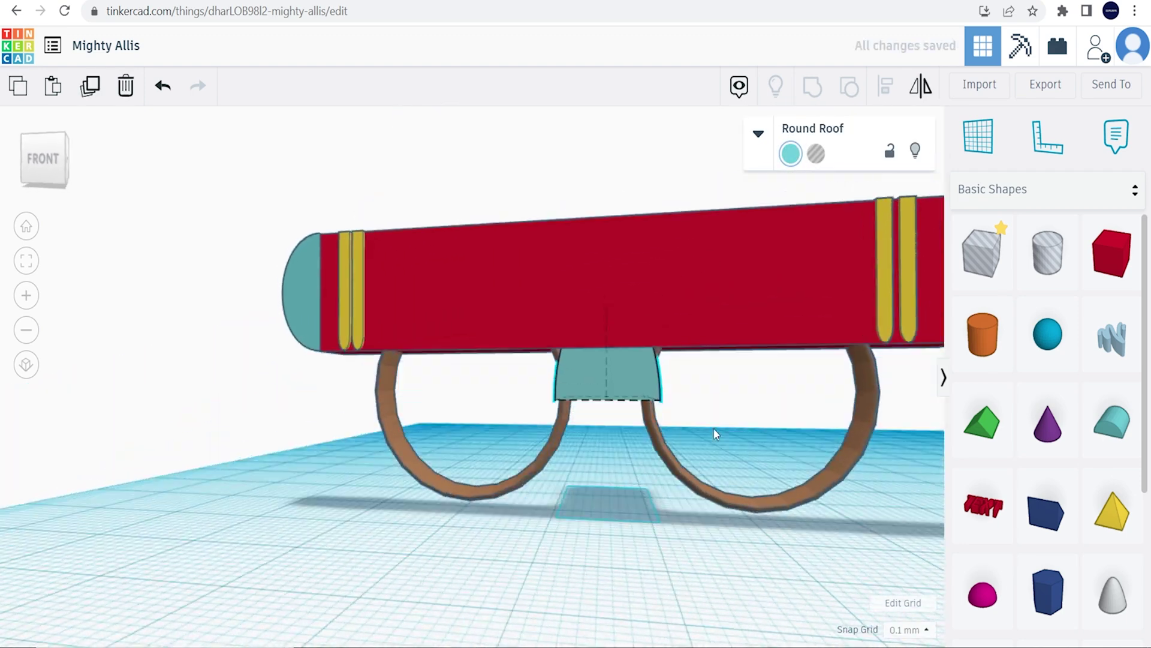
right_click_drag(714, 433, 403, 292)
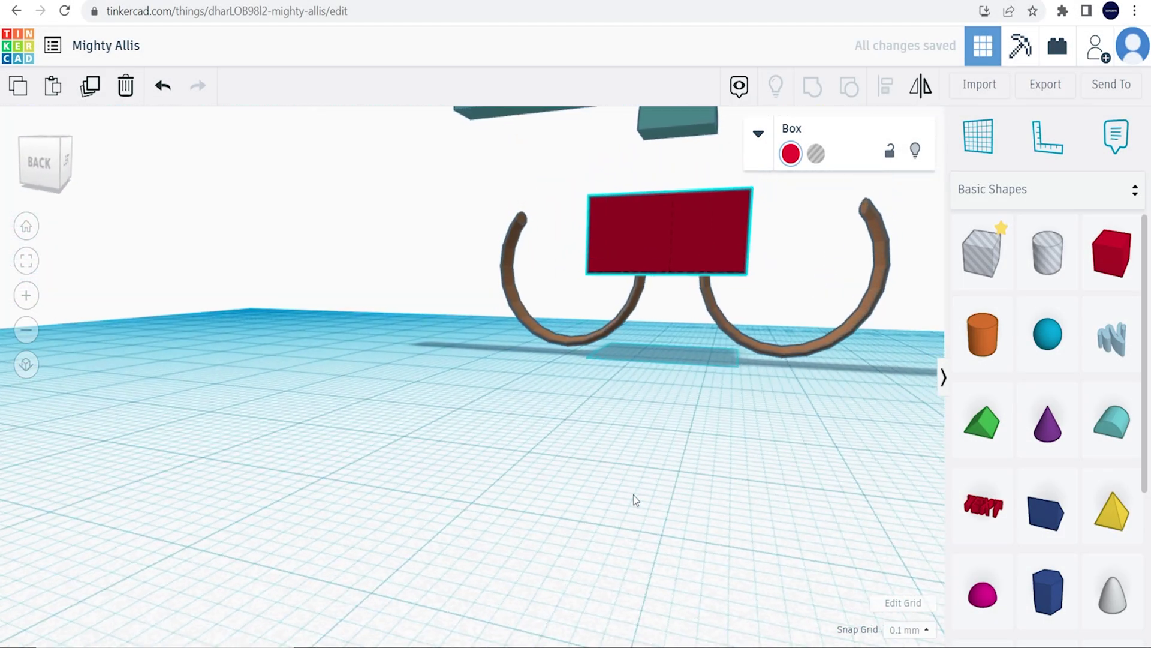
Make the red box a hole and group it with both rings to cut their inner tops
left_click(816, 153)
left_click(863, 270, "shift")
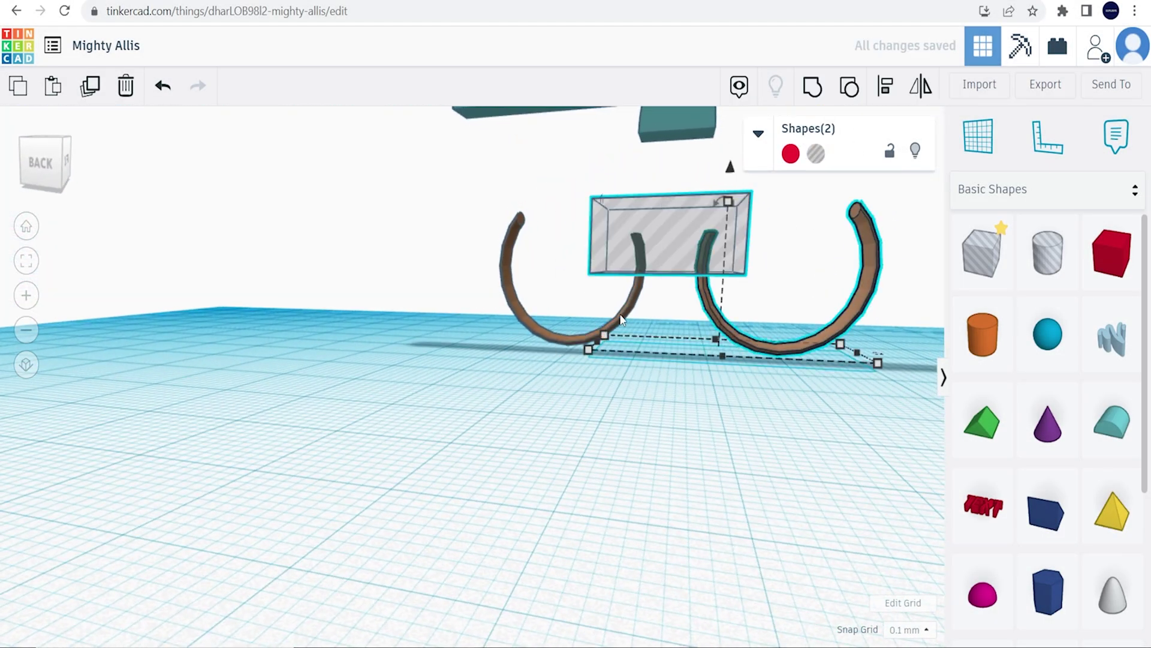
left_click(510, 270, "shift")
key("ctrl+g")
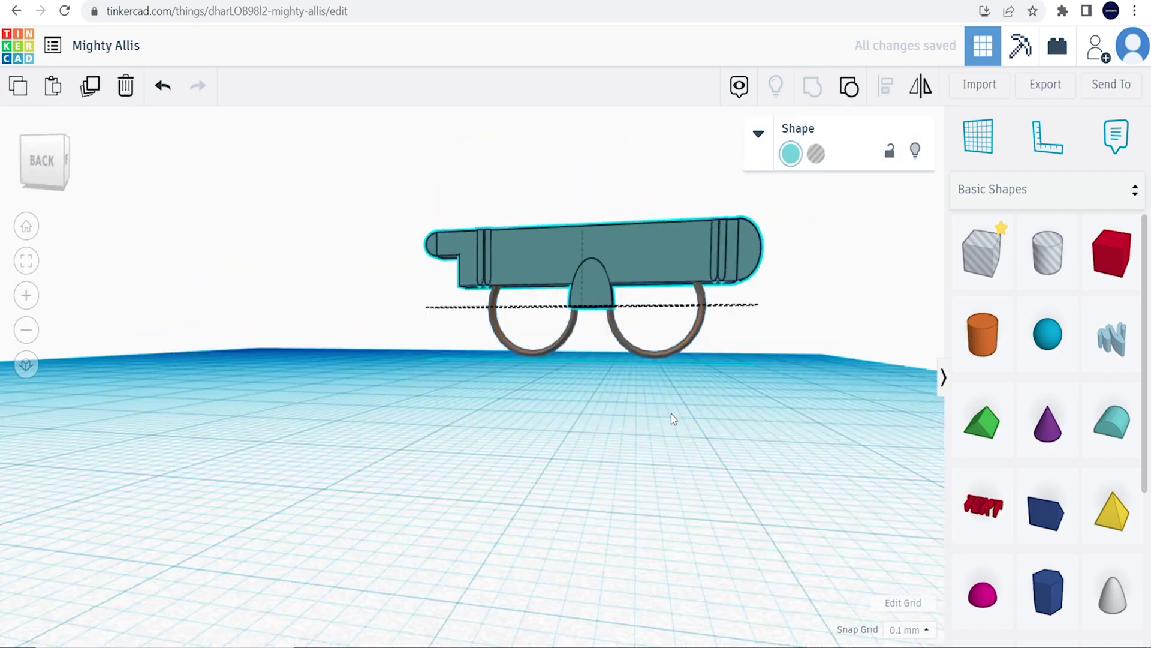
Add a Round Roof and merge it with the barrel into one shape
left_click_drag(1101, 433, 587, 401)
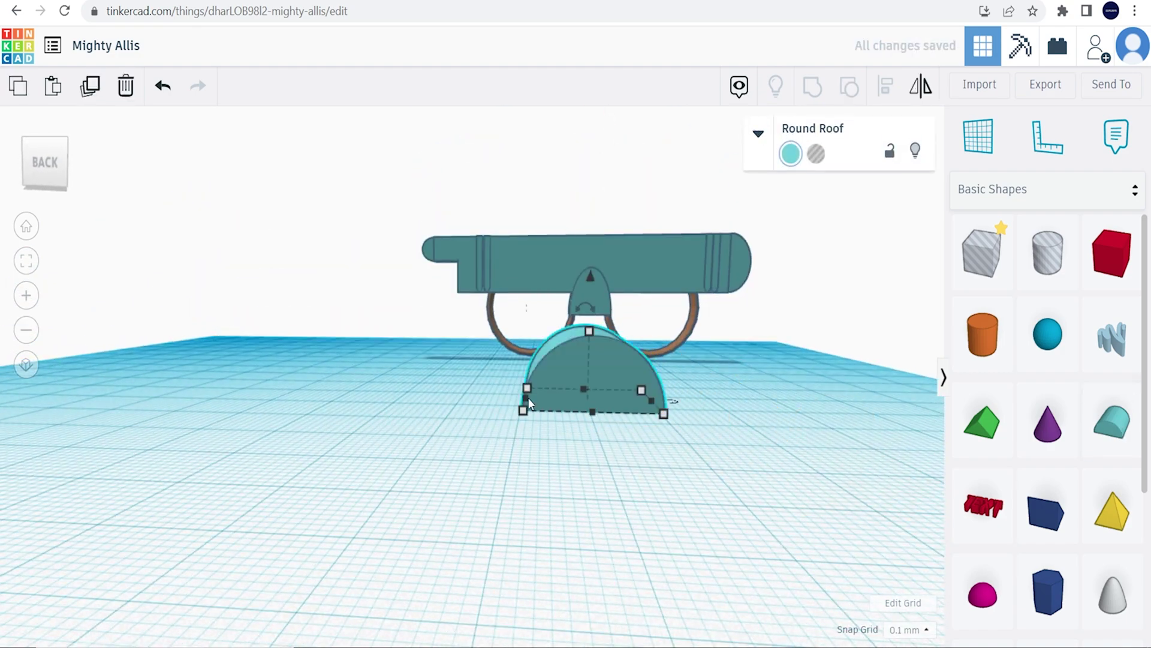
right_click_drag(591, 398, 611, 299)
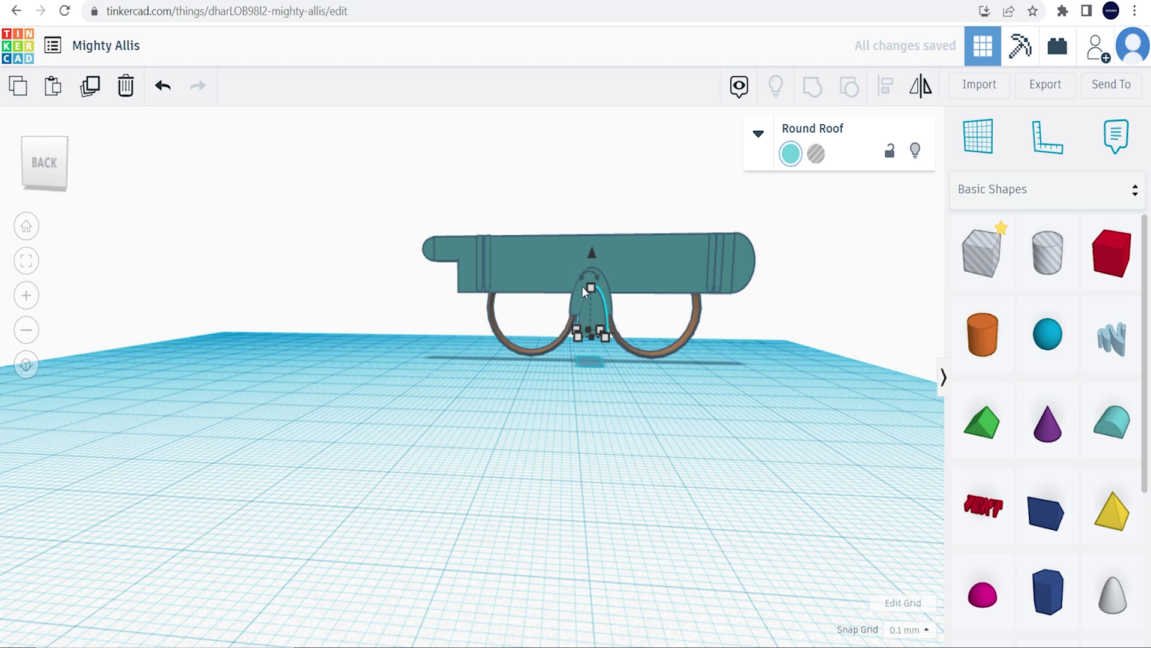
left_click(609, 276, "shift")
key("ctrl+g")
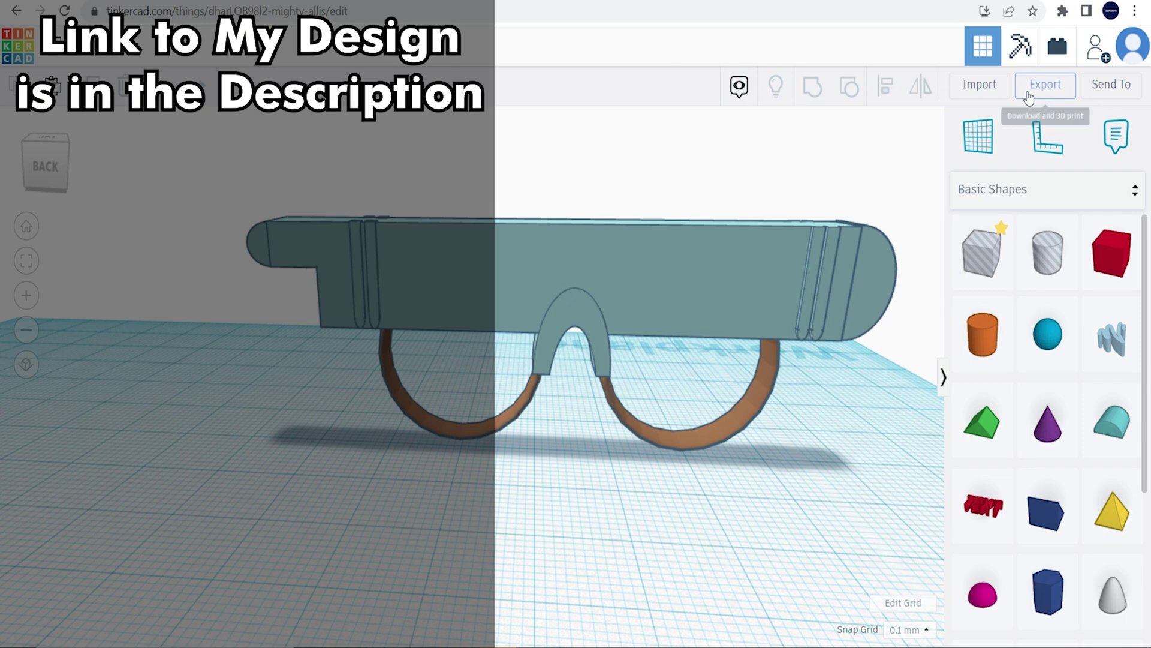
Export the design as the STL file Mighty Allis (1).stl
left_click(1029, 95)
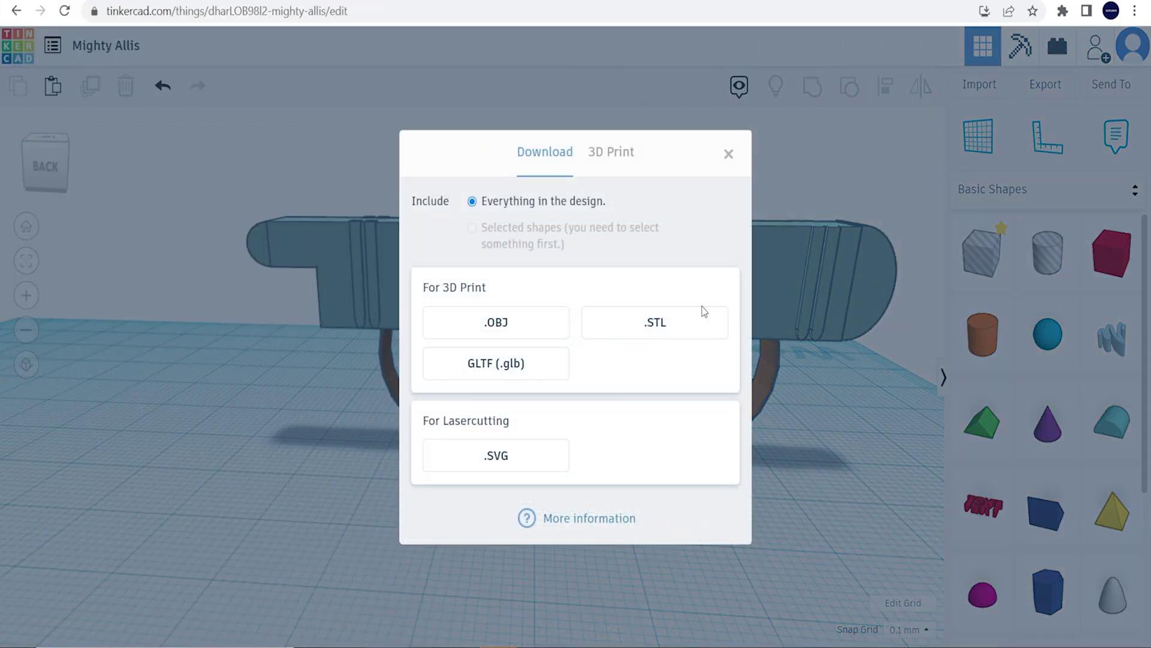
left_click(682, 334)
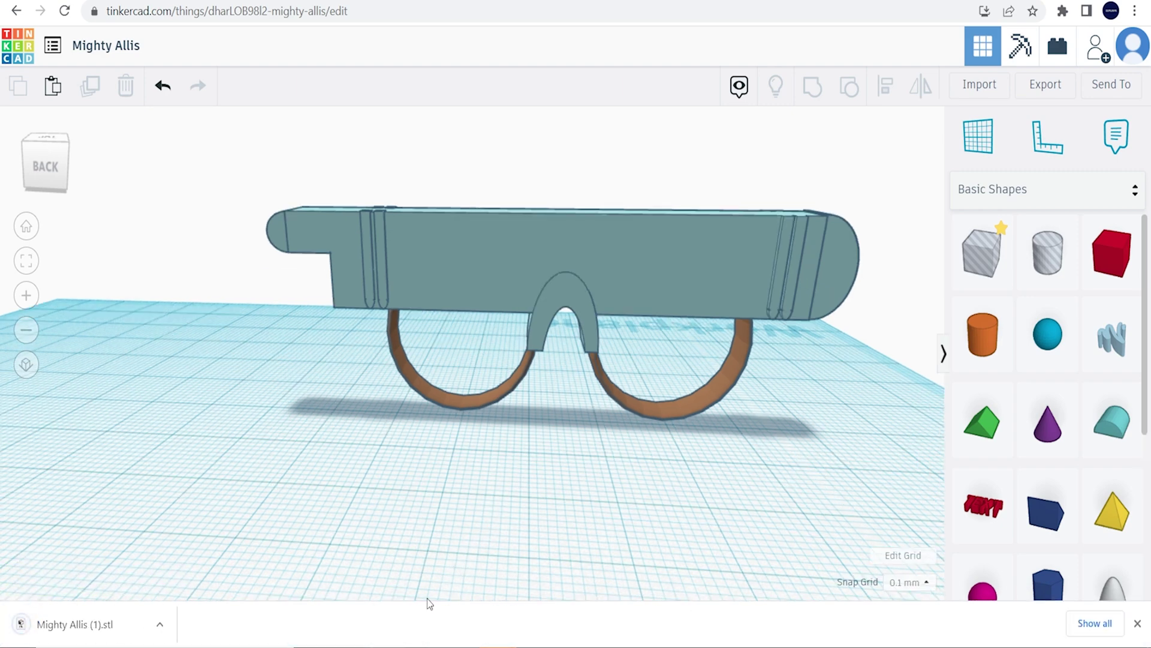
key("super")
Launch PrusaSlicer and drag Mighty Allis.stl from Downloads onto the Original Prusa MINI bed
type("pru")
key("Return")
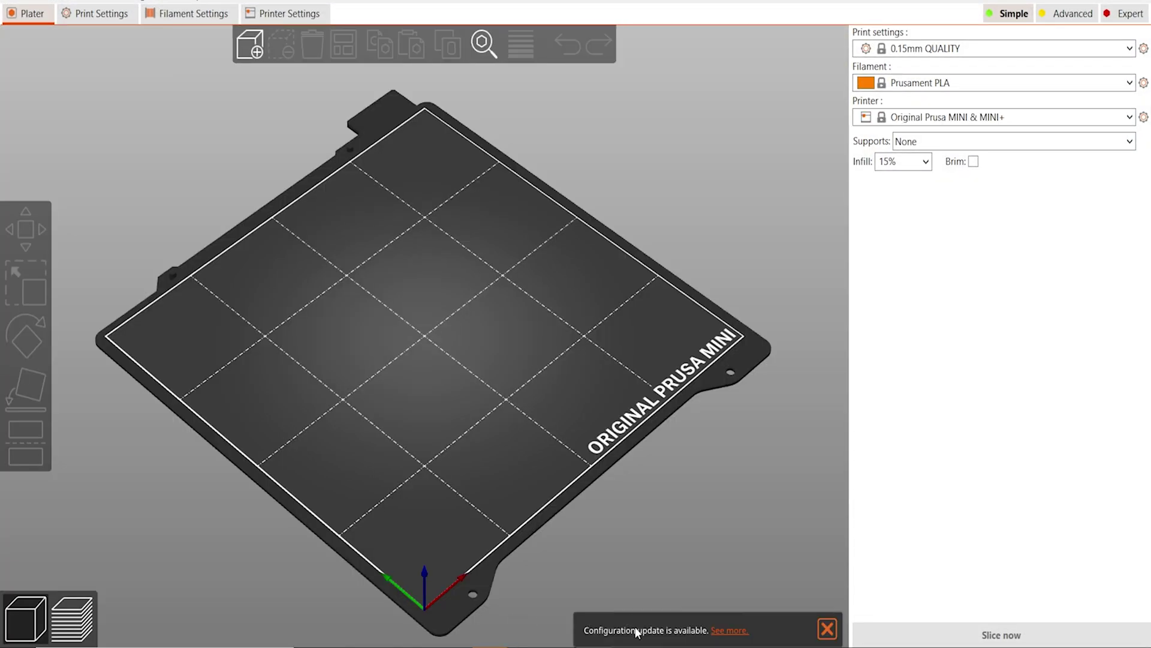
key("alt+Tab")
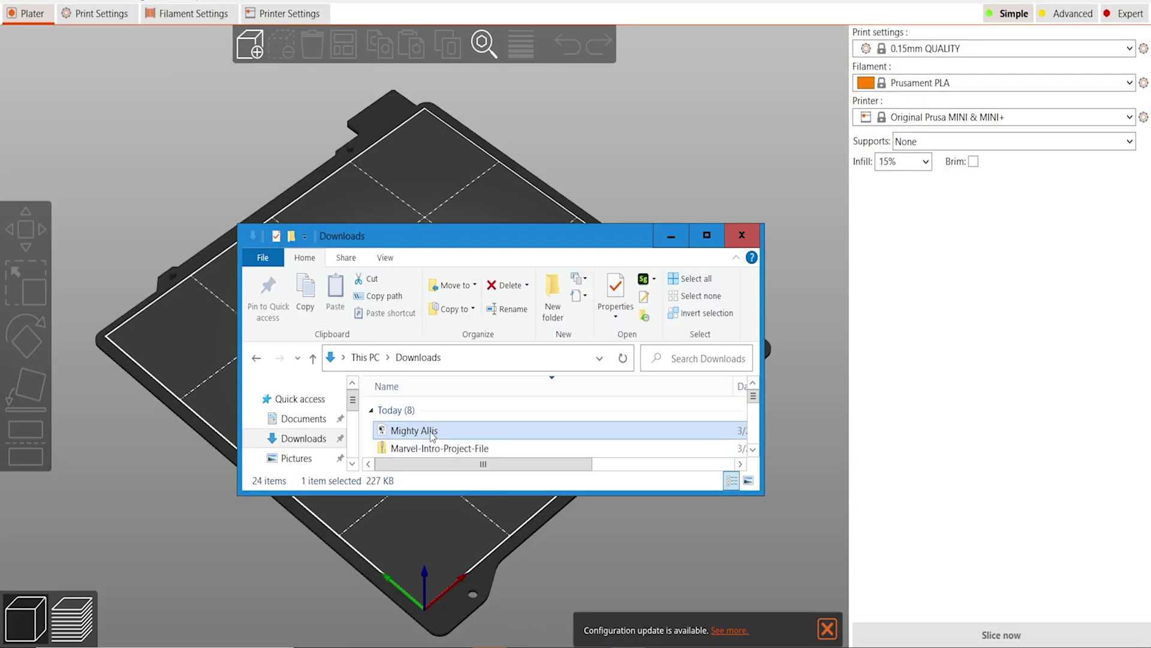
left_click_drag(430, 436, 398, 188)
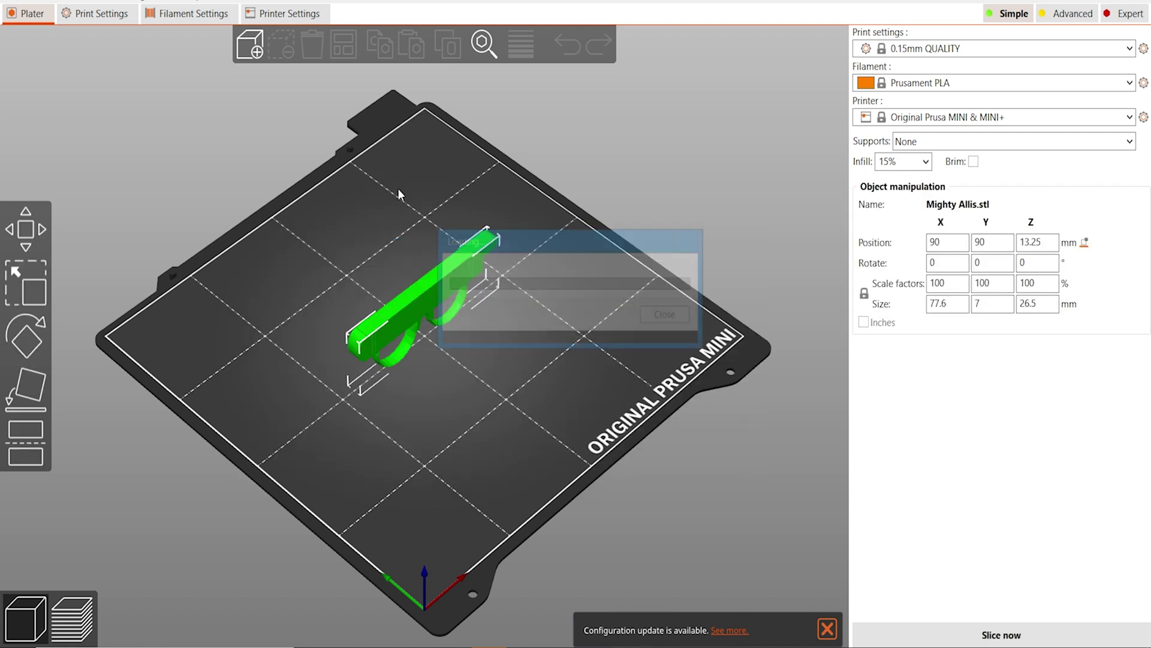
left_click_drag(534, 317, 431, 303)
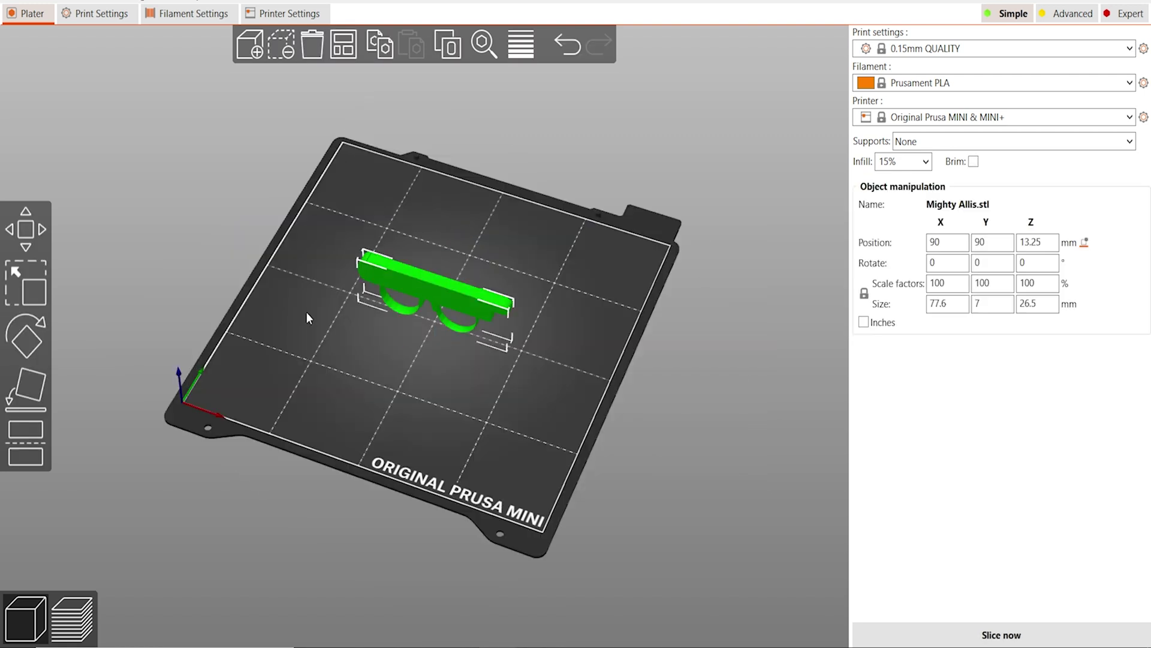
Scale the ring to 75.58%, lay it flat, and show its 2.31 × 0.79 × 0.21 in size in inches
left_click(26, 291)
left_click_drag(351, 271, 377, 282)
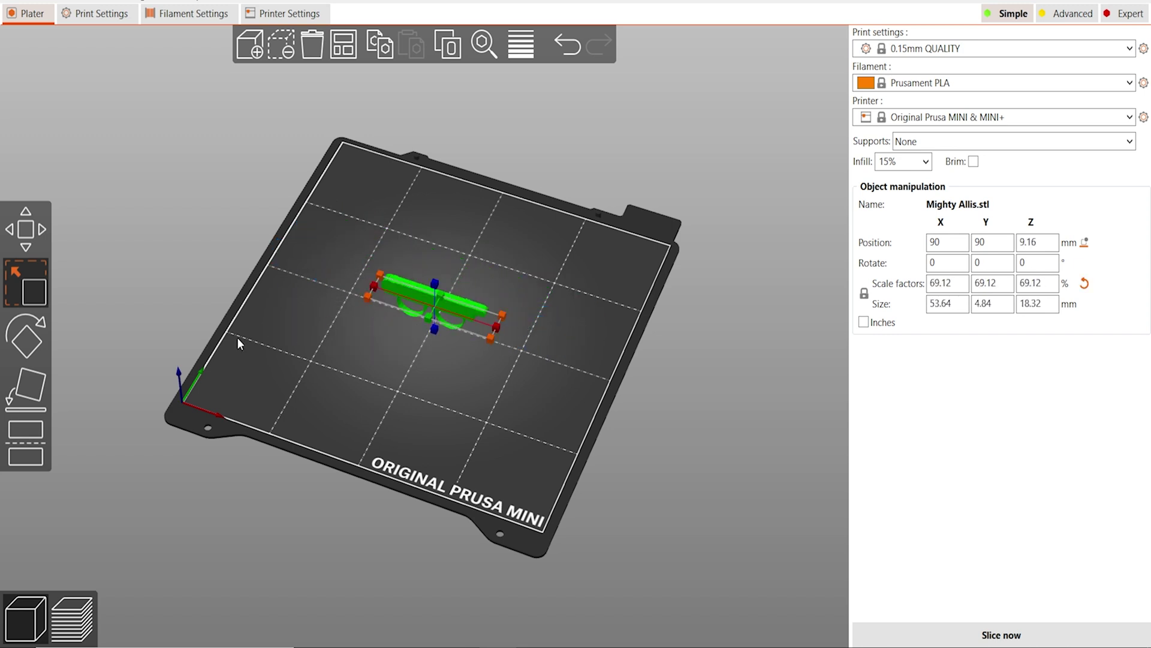
left_click(18, 357)
left_click_drag(385, 379, 367, 396)
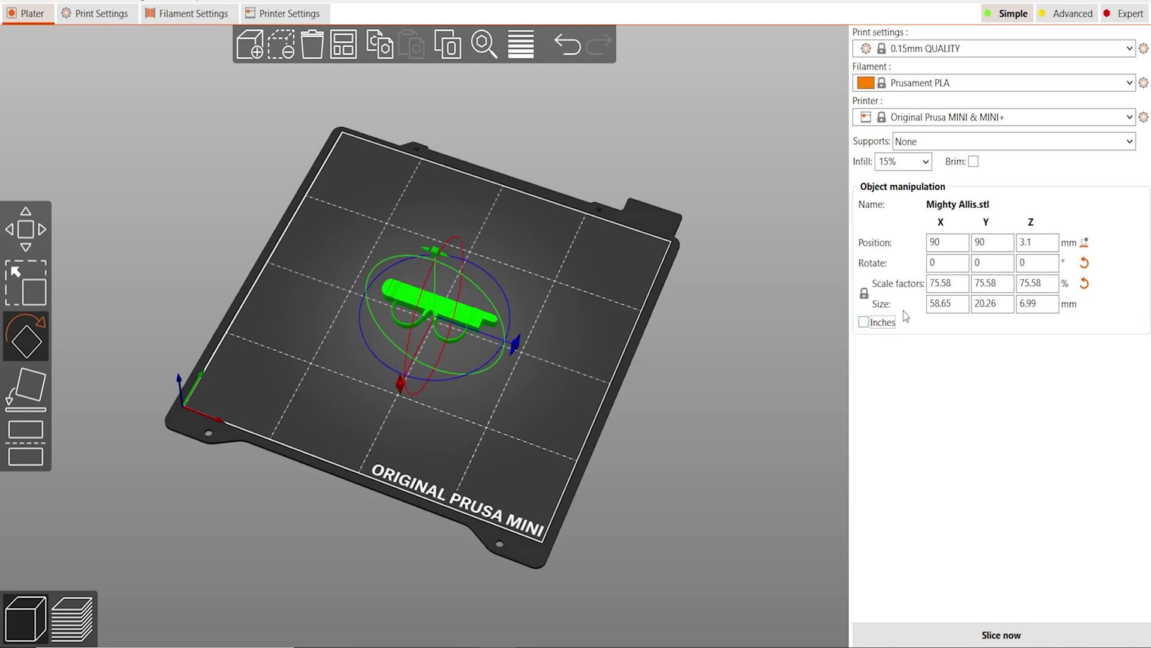
left_click(879, 325)
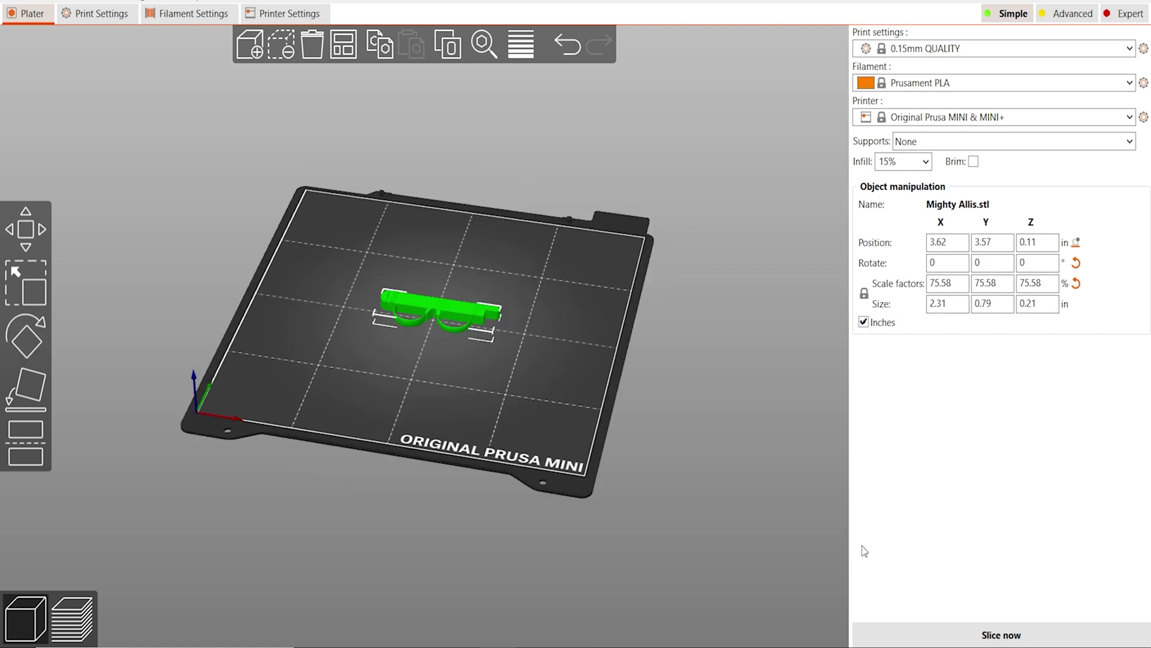
Slice the model (17m, 2.21 g filament) and start exporting the G-code to a file
left_click(953, 632)
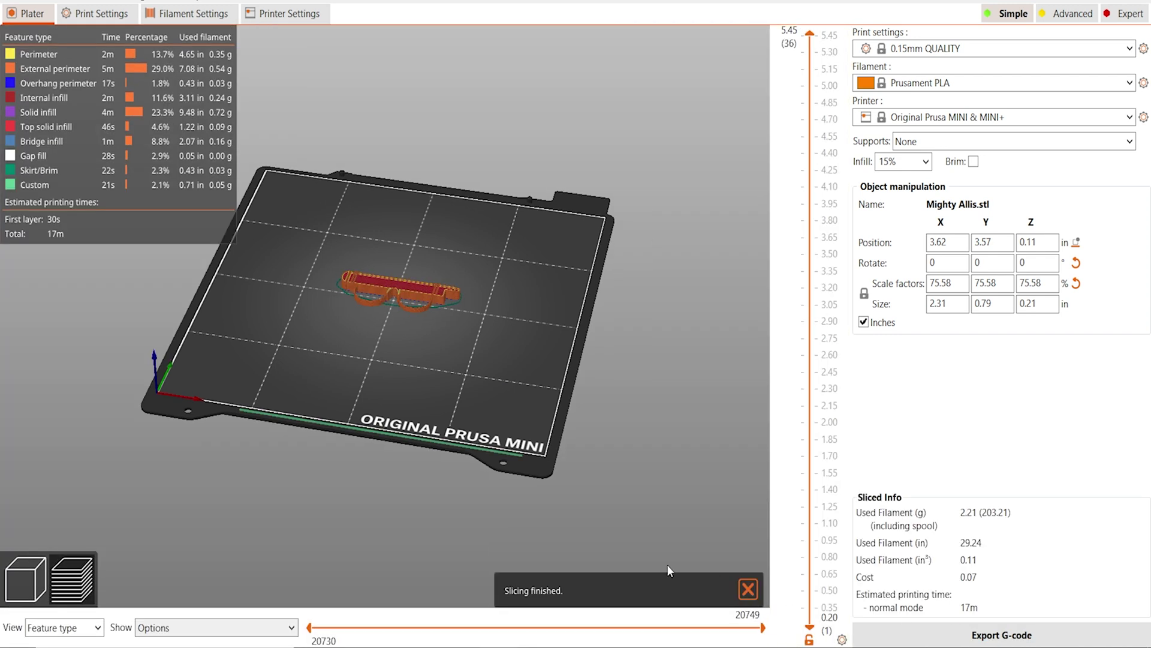
left_click(953, 635)
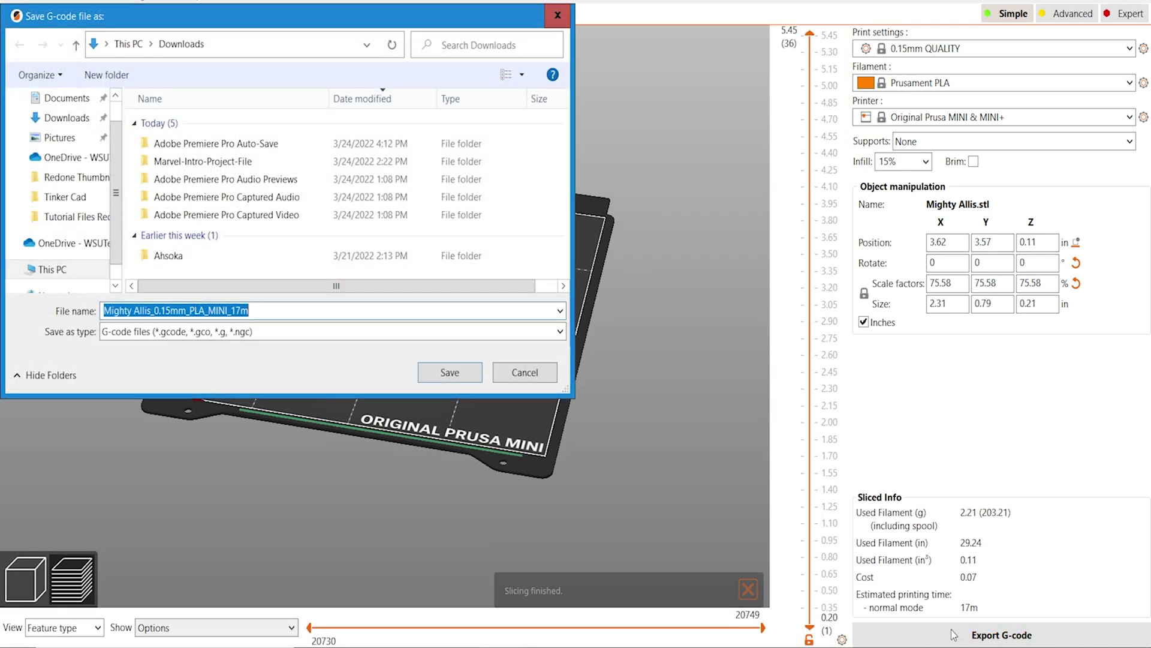